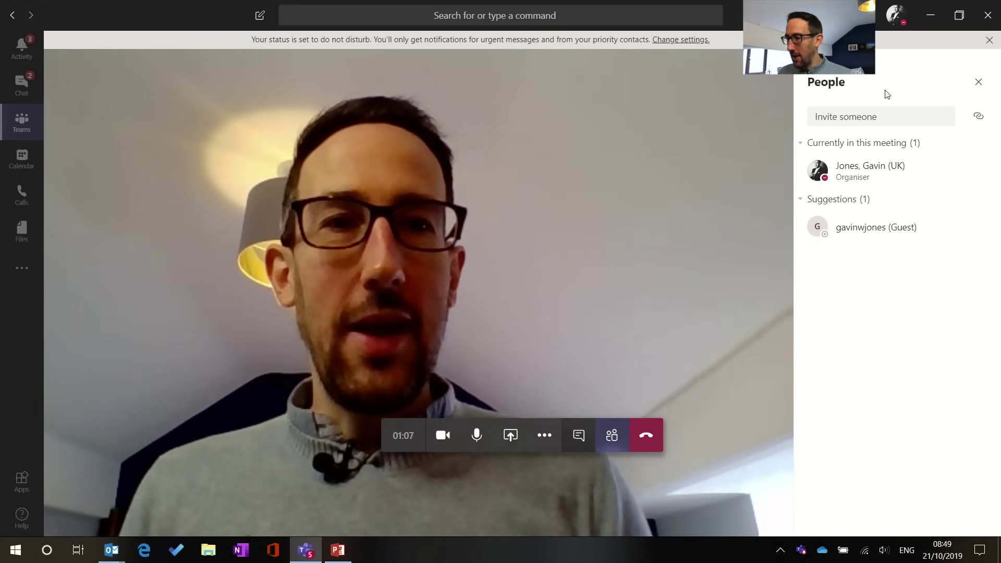
Close the People pane and switch the meeting camera off and back on.
left_click(978, 83)
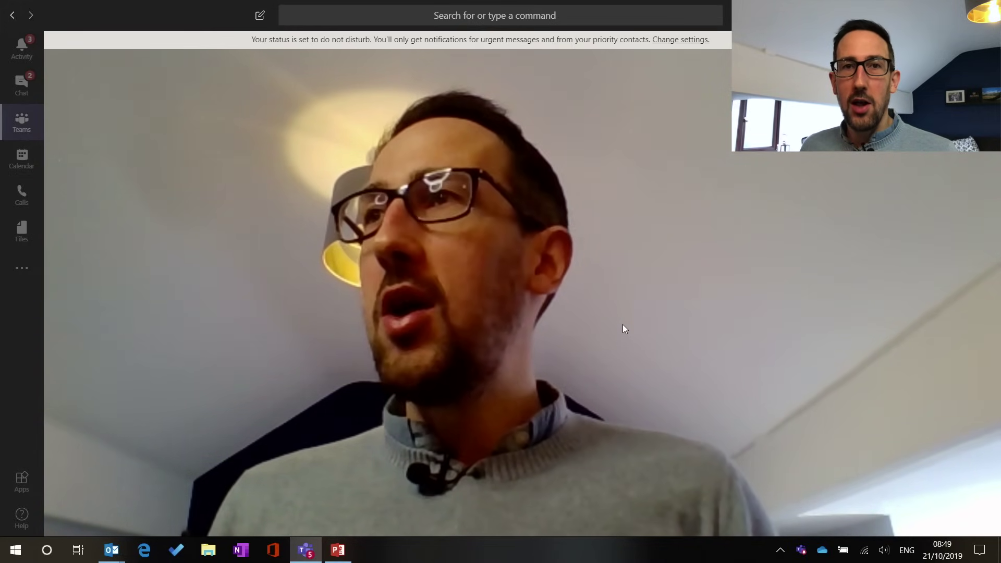
mouse_move(306, 129)
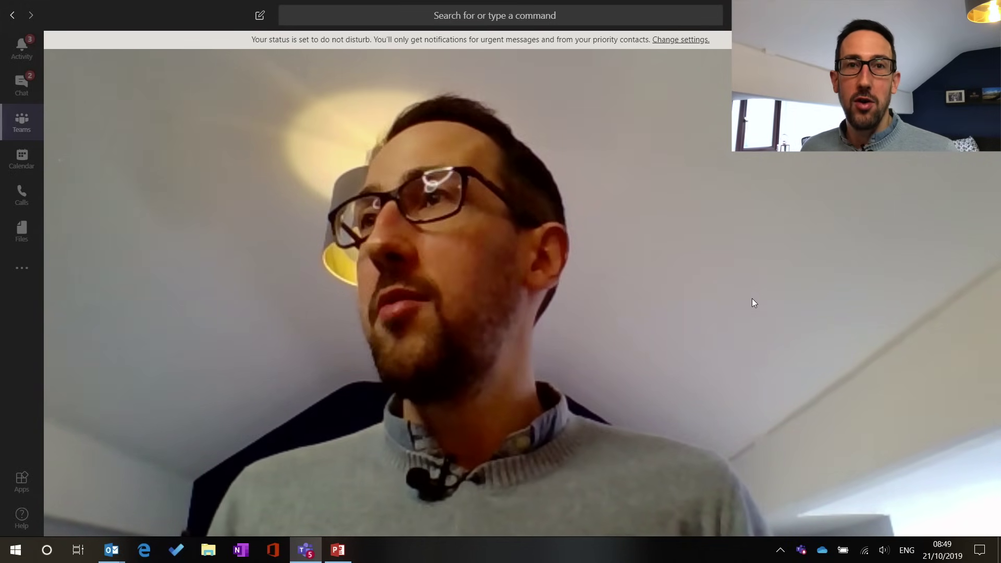
mouse_move(542, 393)
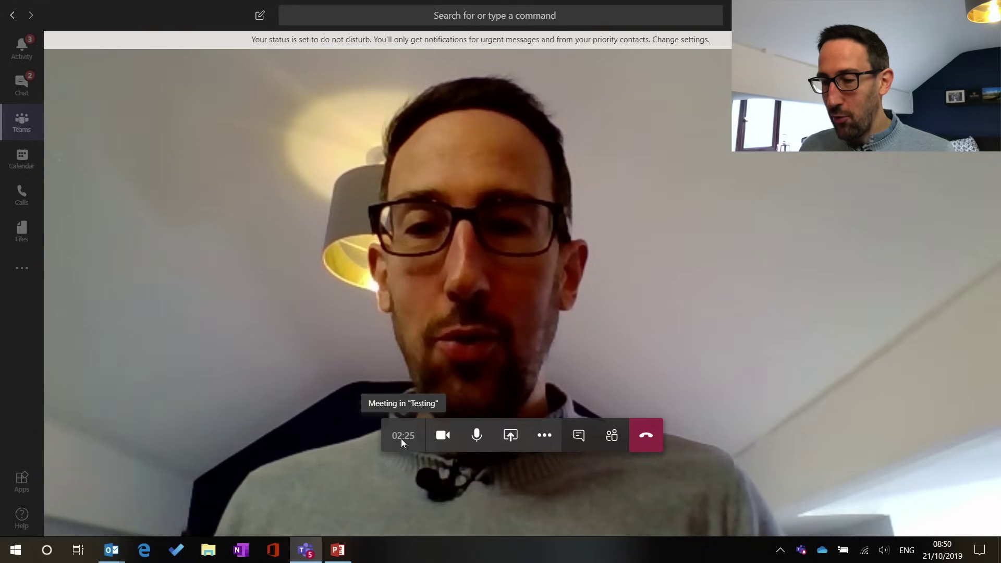
left_click(444, 438)
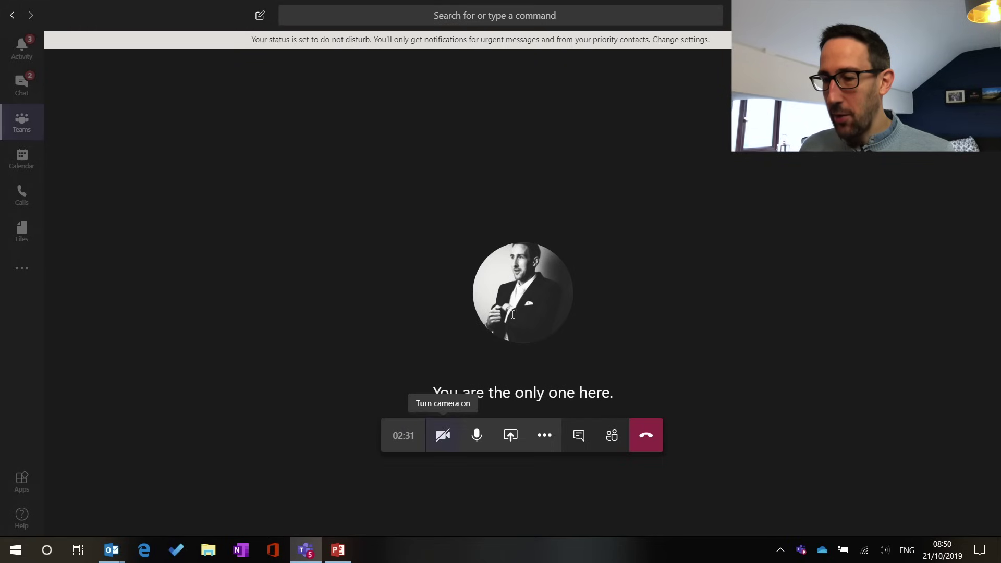
left_click(447, 442)
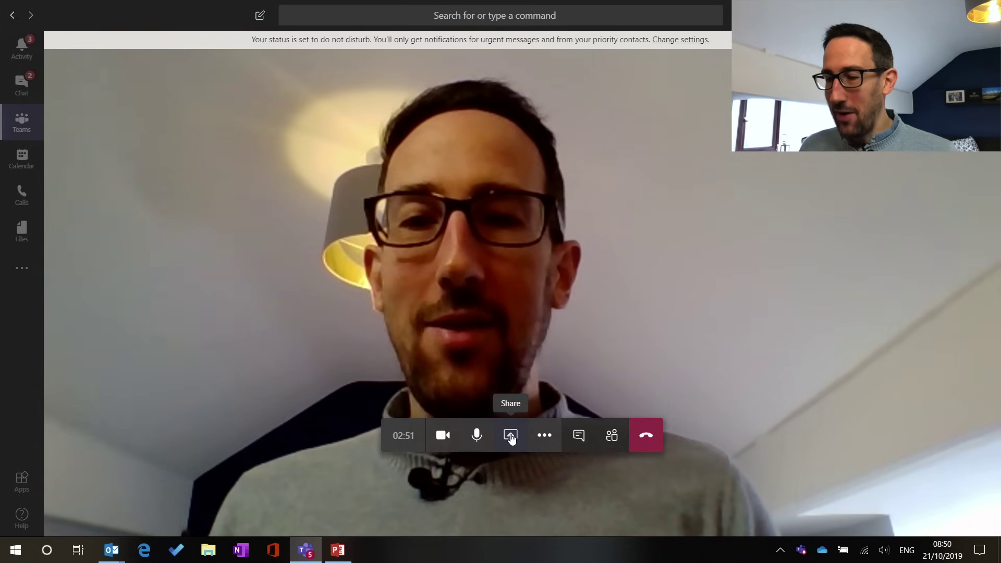
Open the meeting's sharing options and examine the desktop, window, PowerPoint and whiteboard choices.
left_click(511, 437)
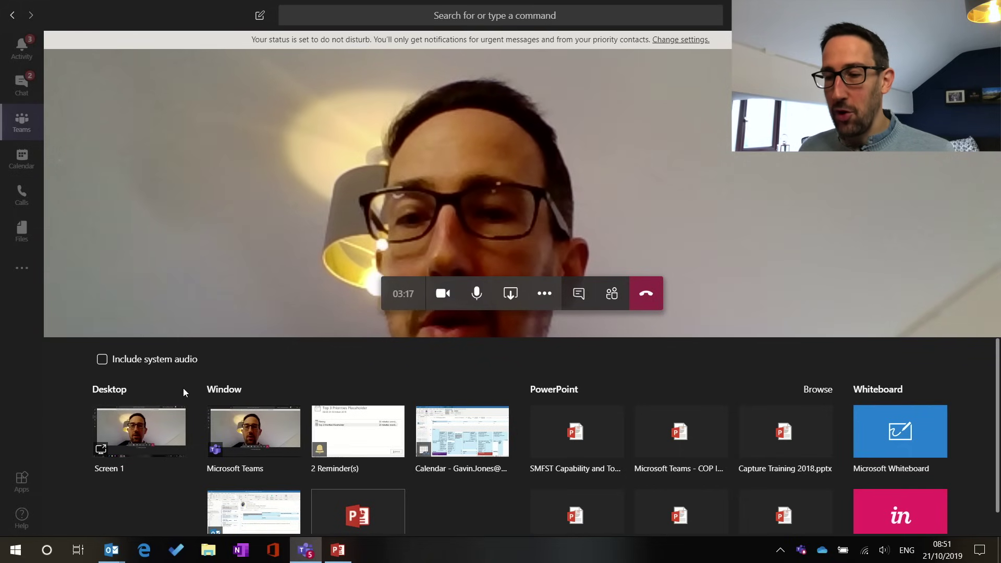
scroll(183, 388, "down", 1)
scroll(183, 388, "up", 1)
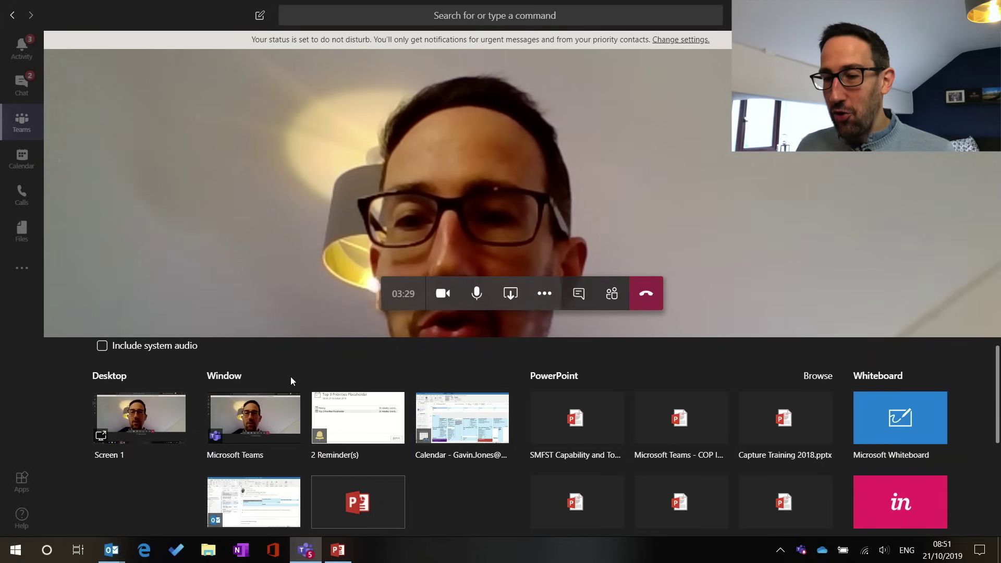
scroll(302, 373, "down", 1)
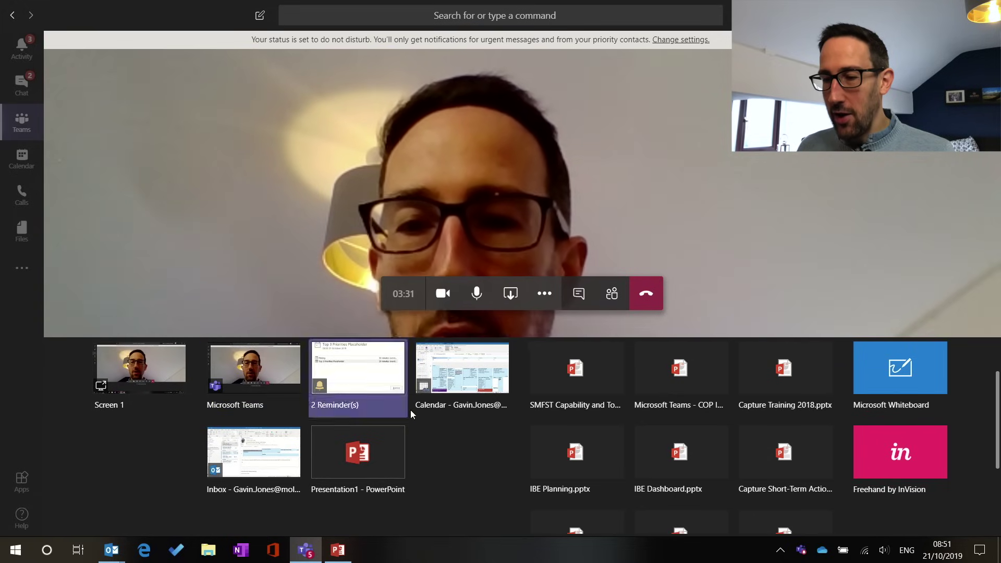
scroll(415, 421, "up", 1)
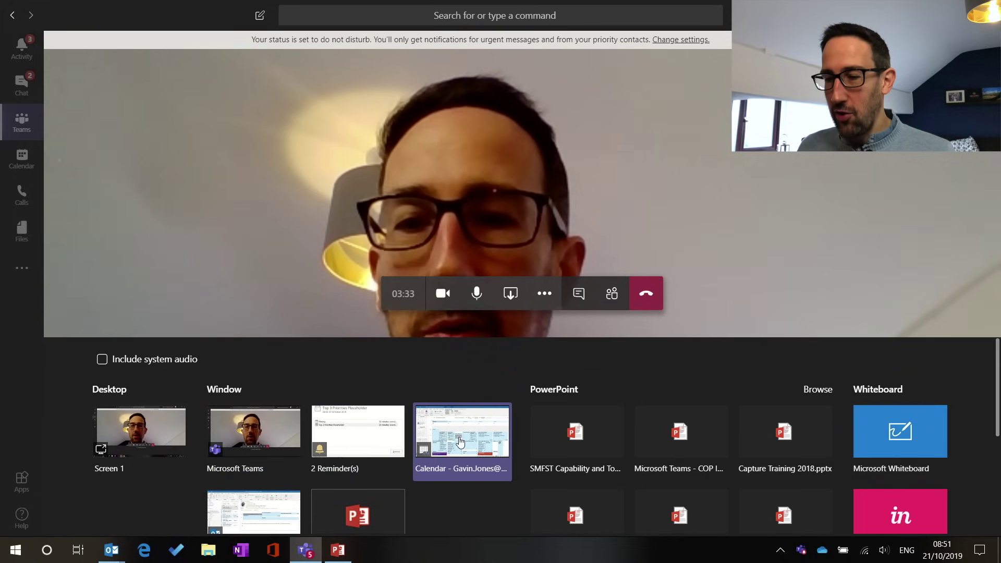
scroll(446, 492, "down", 1)
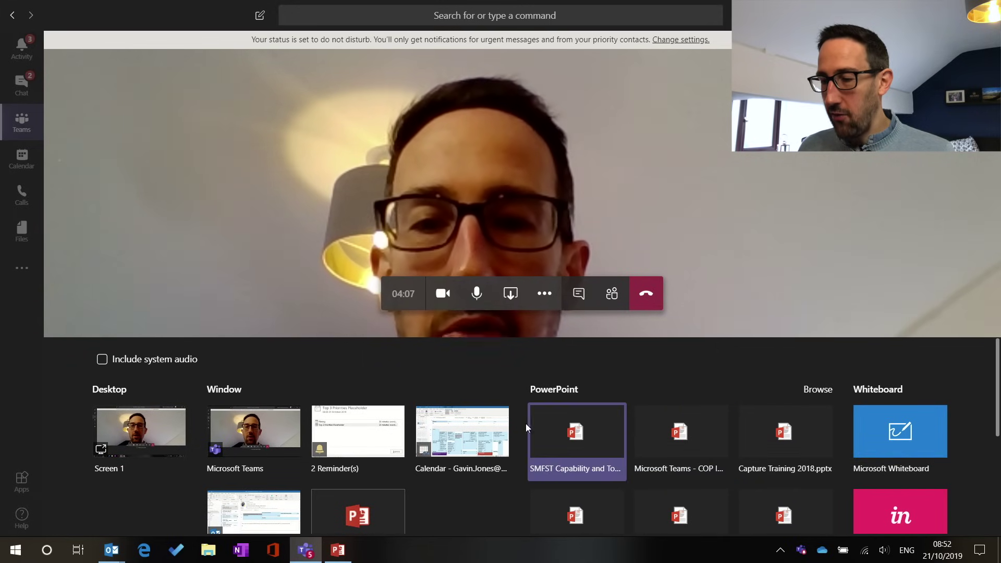
scroll(573, 427, "down", 1)
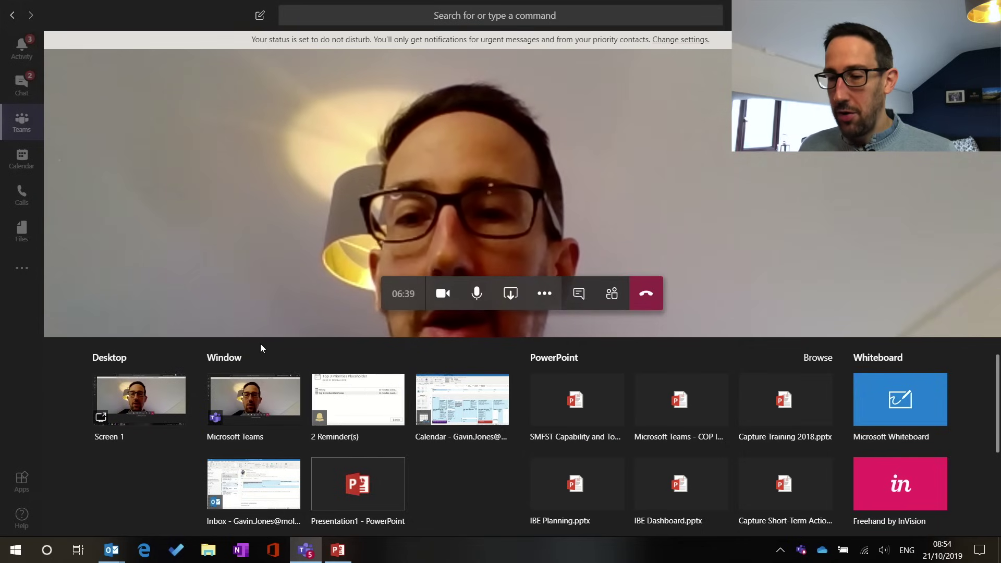
left_click(332, 476)
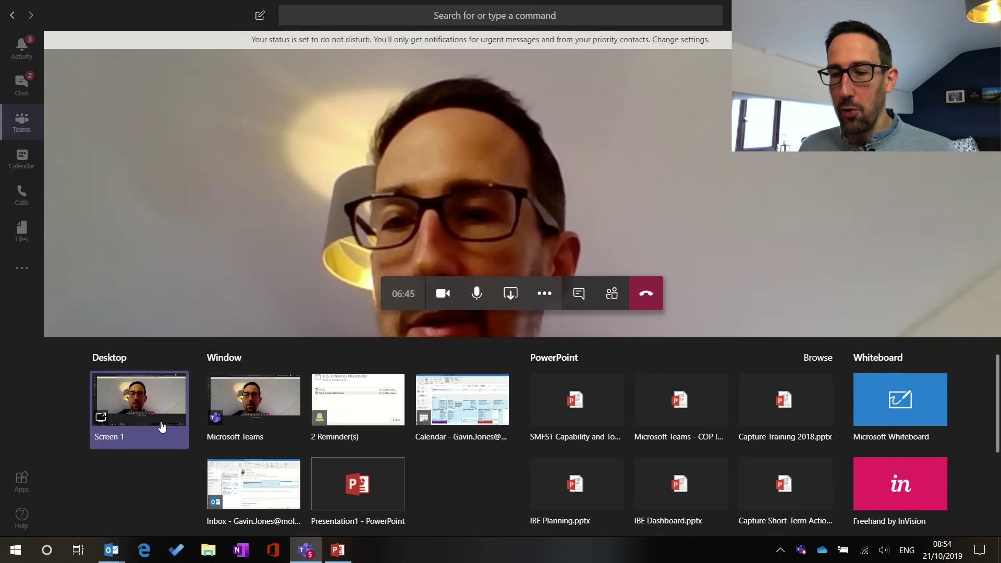
scroll(399, 451, "down", 1)
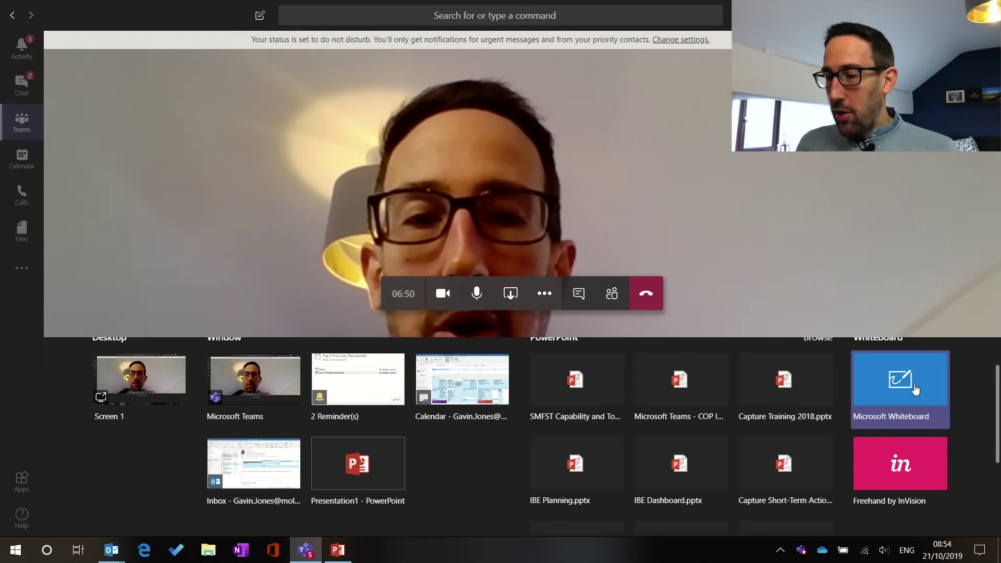
scroll(915, 386, "up", 2)
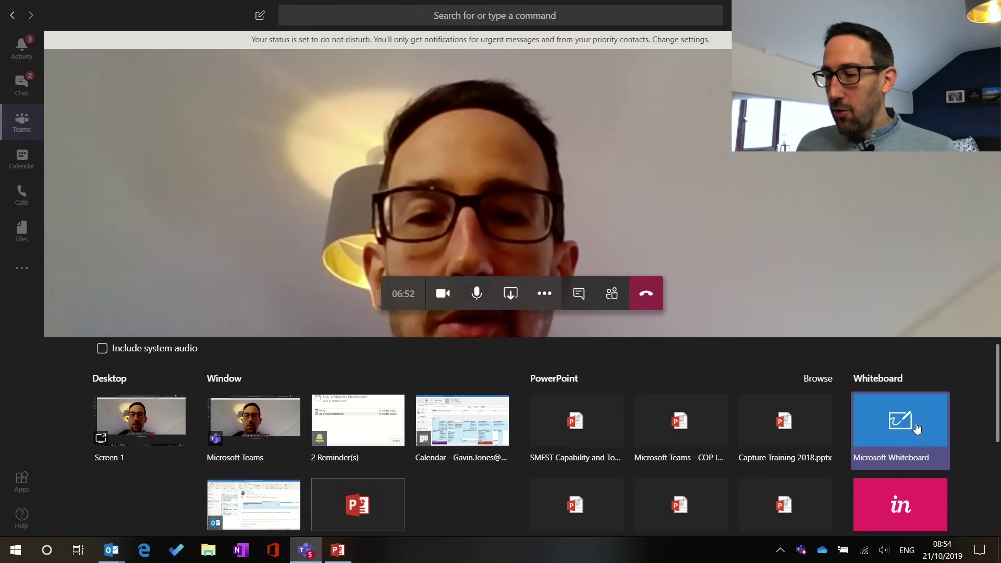
scroll(941, 417, "down", 2)
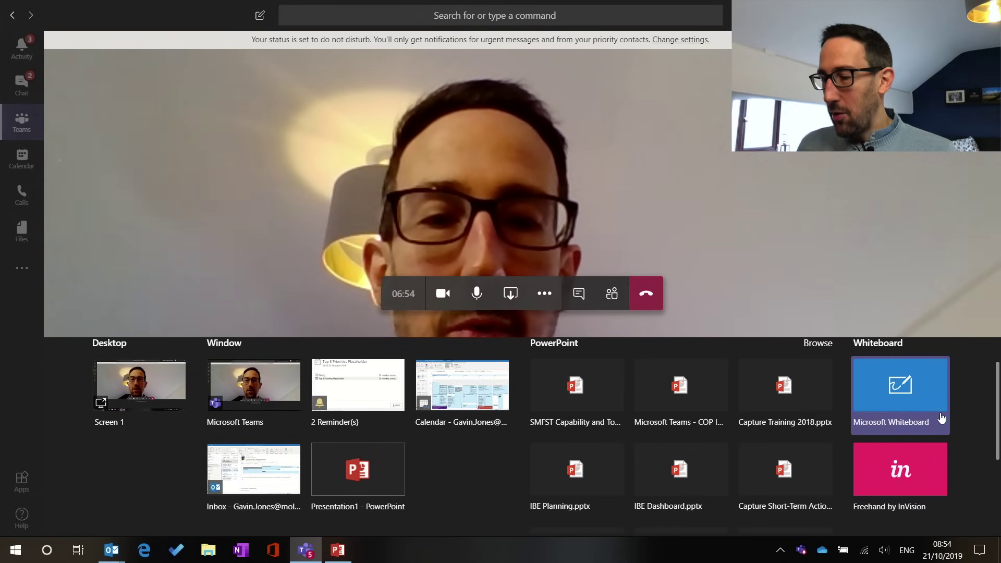
scroll(941, 416, "up", 2)
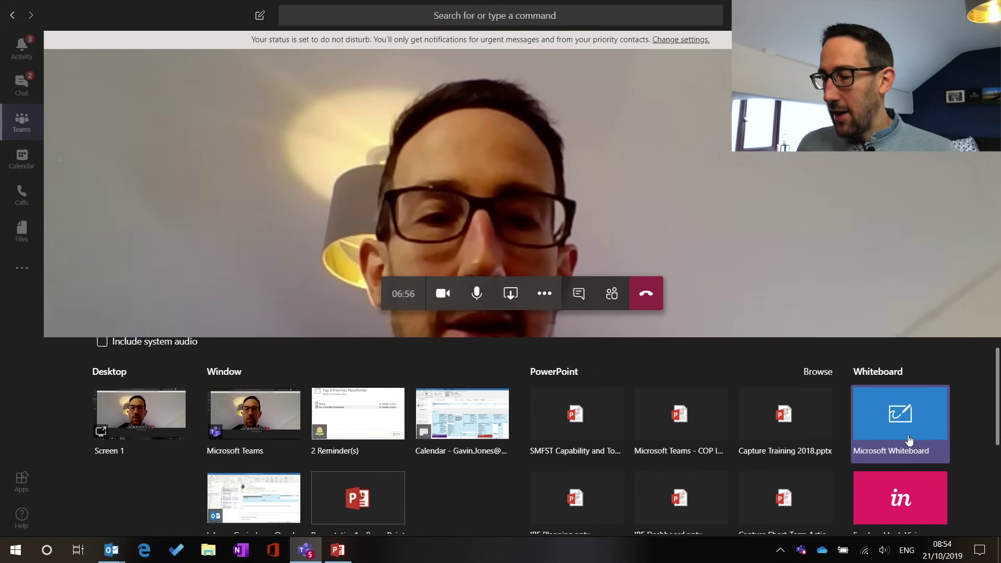
scroll(933, 513, "down", 5)
scroll(933, 513, "up", 4)
scroll(933, 513, "down", 5)
scroll(932, 513, "up", 5)
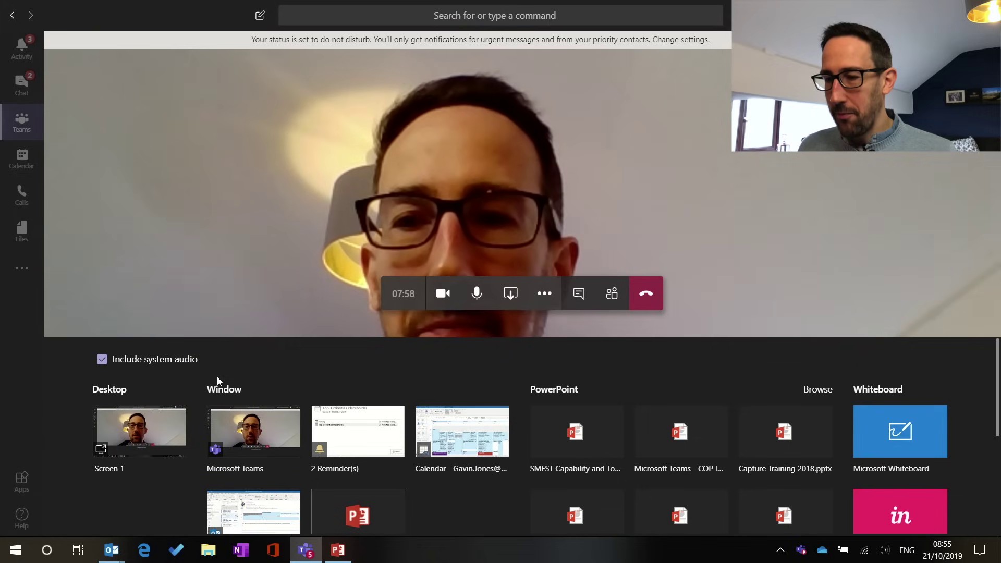
Turn off Include system audio and close the sharing options.
left_click(102, 358)
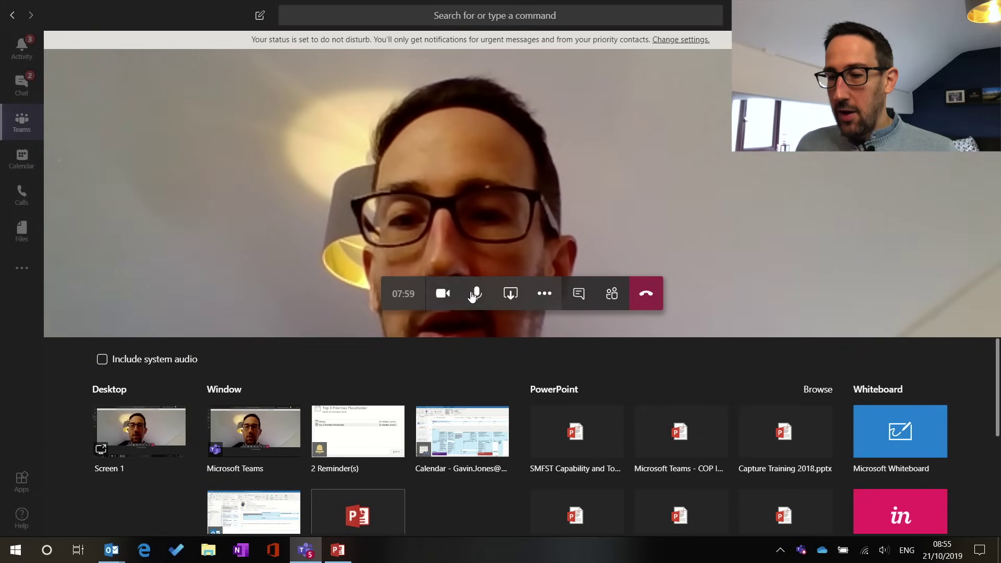
left_click(518, 297)
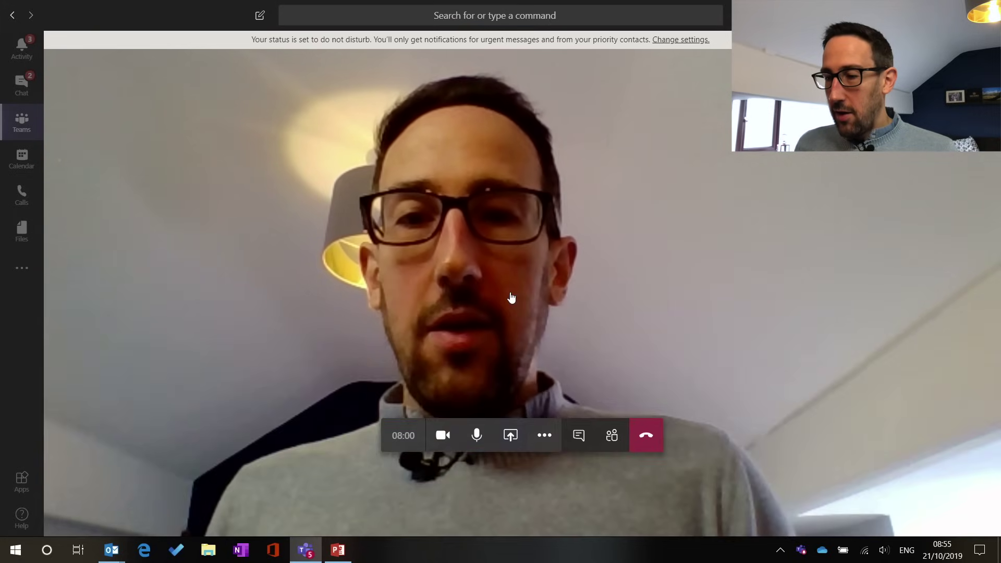
Show the device settings to view the audio, camera and meeting options, and close them.
left_click(540, 437)
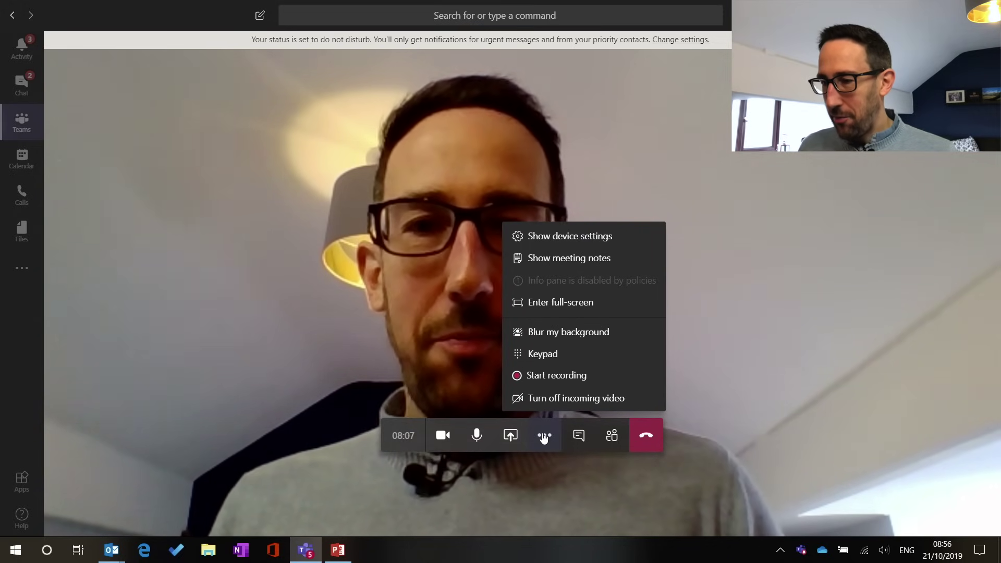
left_click(540, 241)
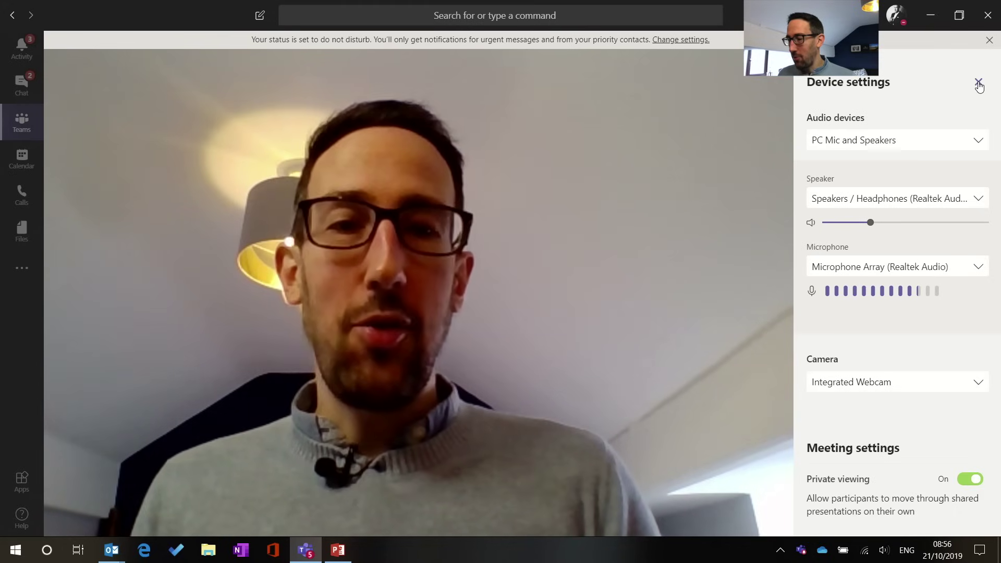
left_click(978, 84)
Show the meeting notes and start taking notes for this meeting.
left_click(544, 435)
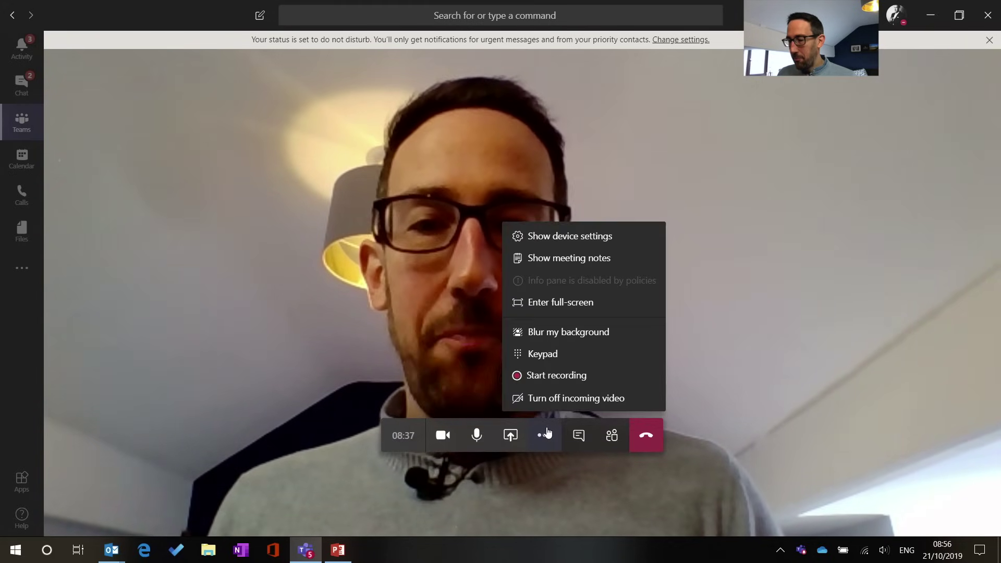
left_click(570, 269)
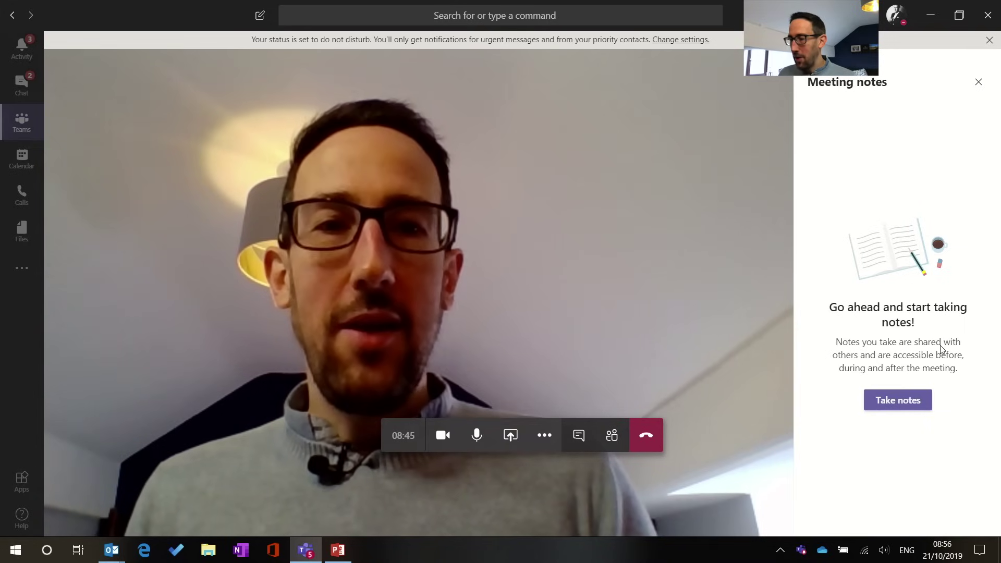
left_click(903, 403)
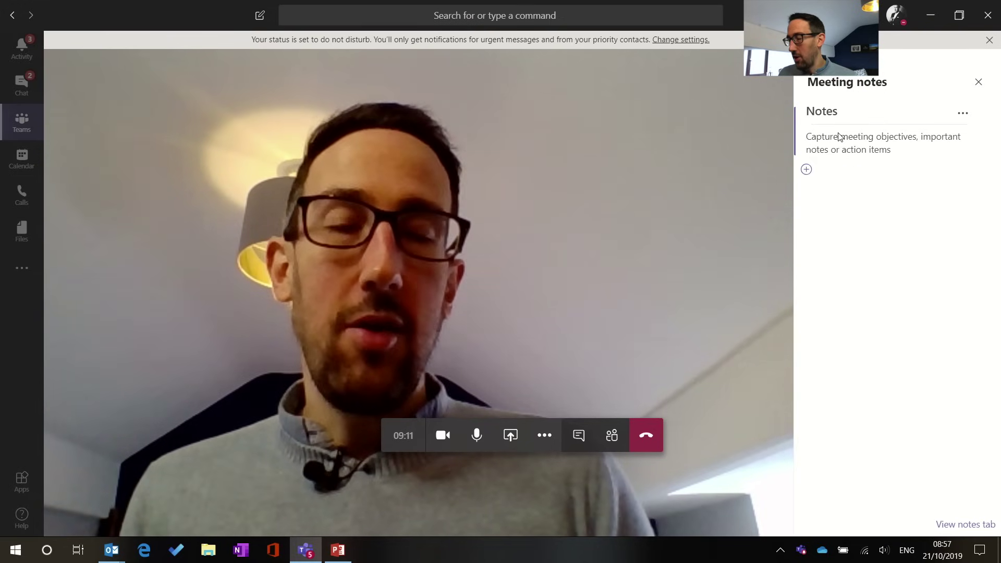
View the Notes section's options and text formatting tools, and hide the meeting notes.
left_click(968, 117)
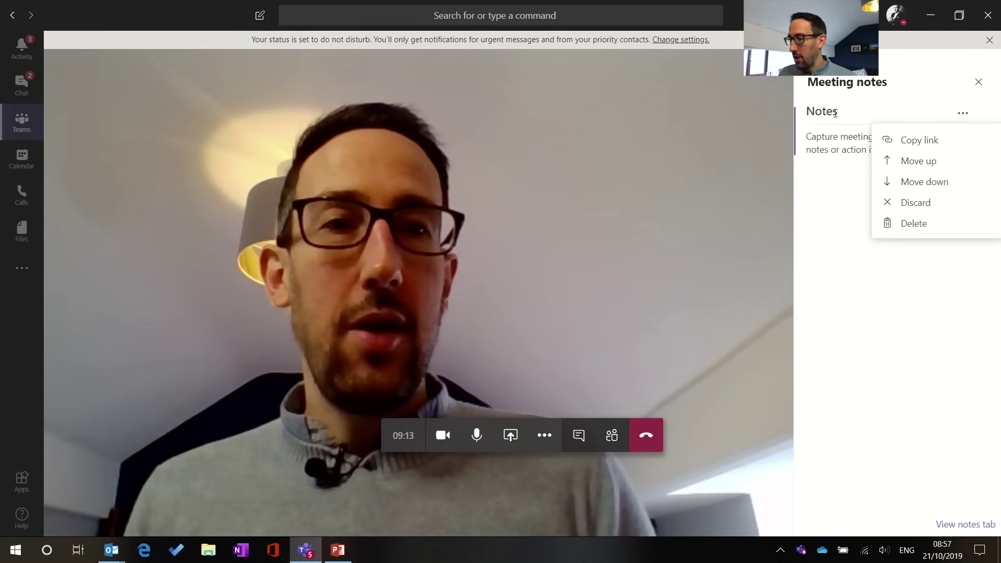
left_click(829, 144)
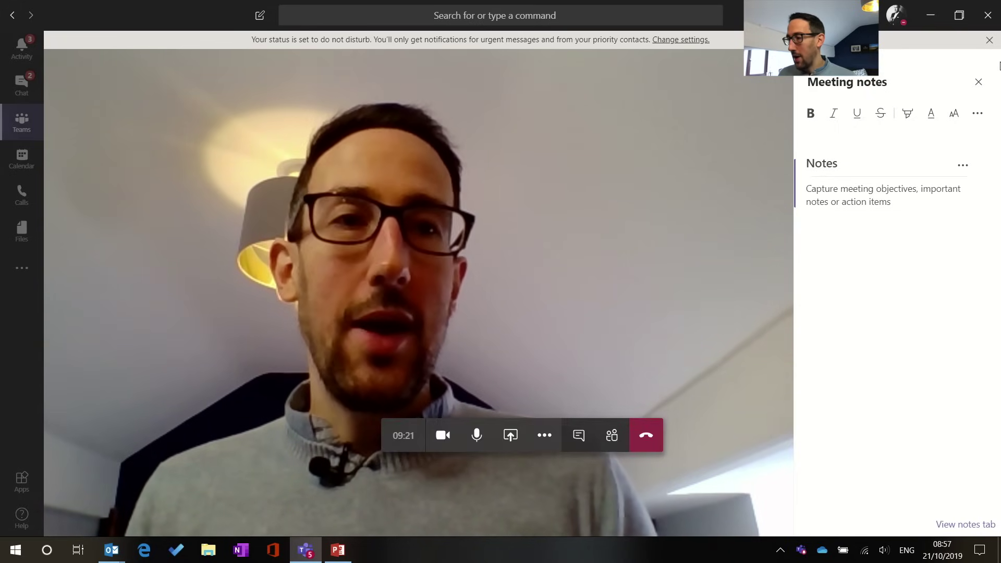
left_click(891, 212)
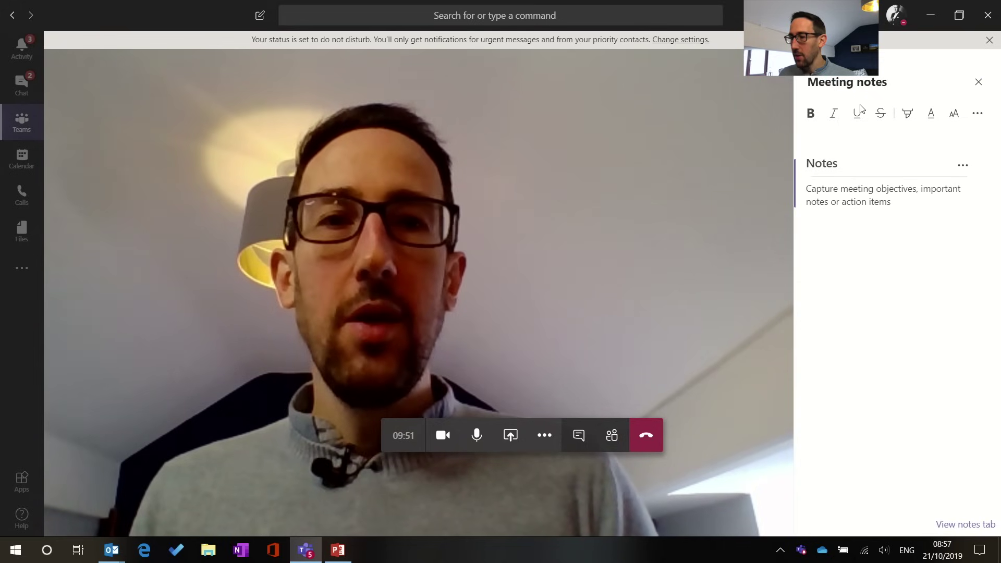
left_click(542, 440)
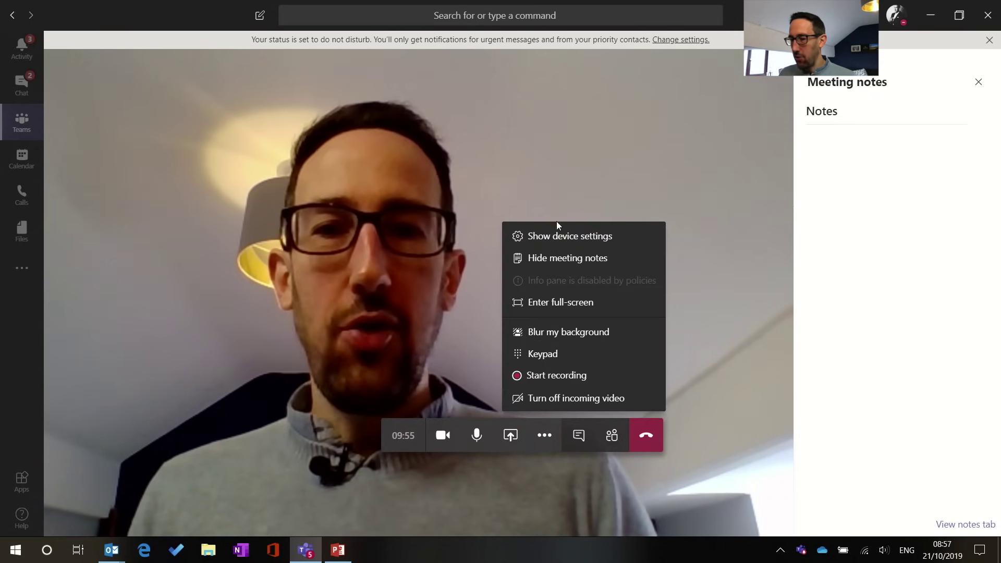
left_click(553, 259)
Turn the camera's background blur on and off again.
left_click(545, 435)
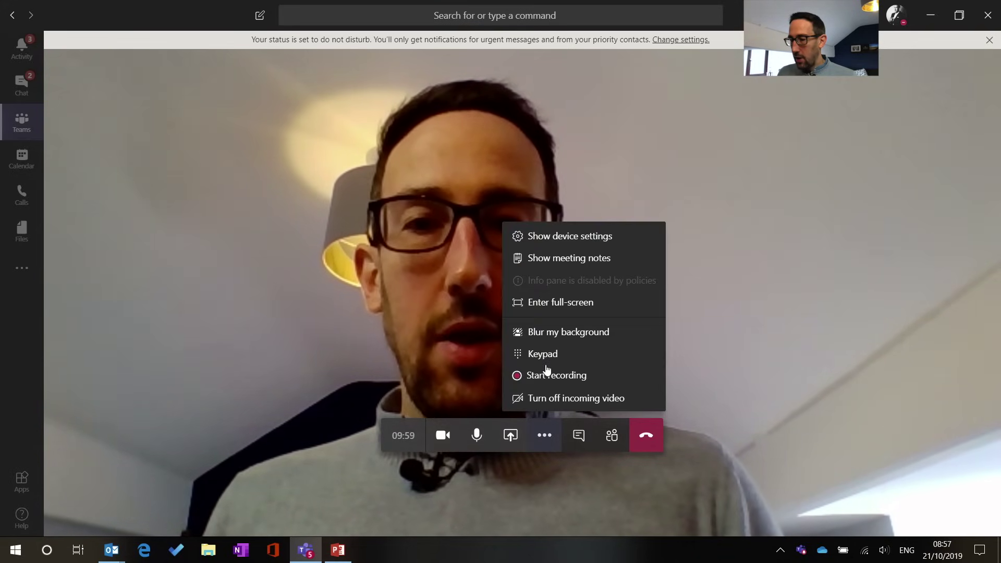
left_click(554, 339)
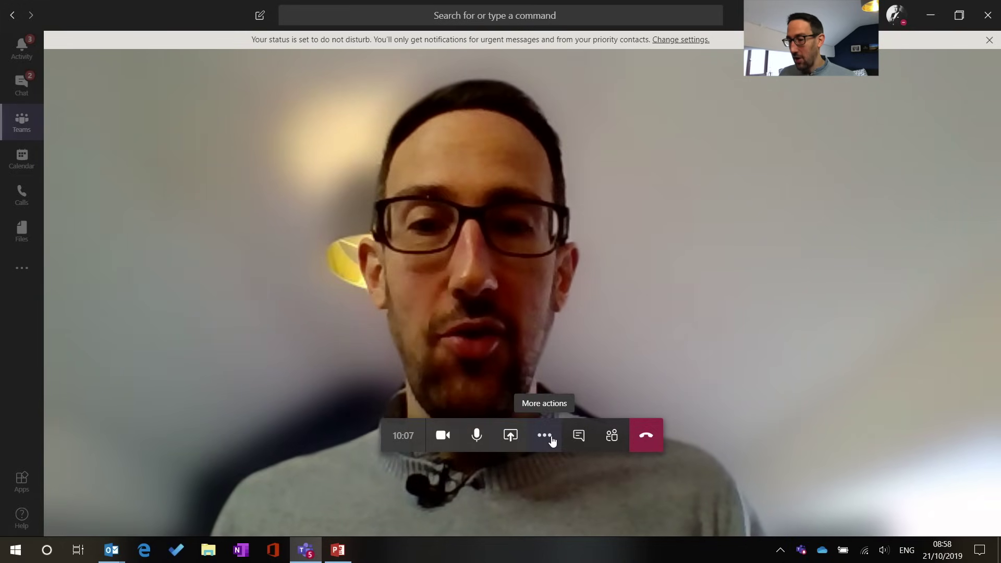
left_click(544, 435)
left_click(556, 344)
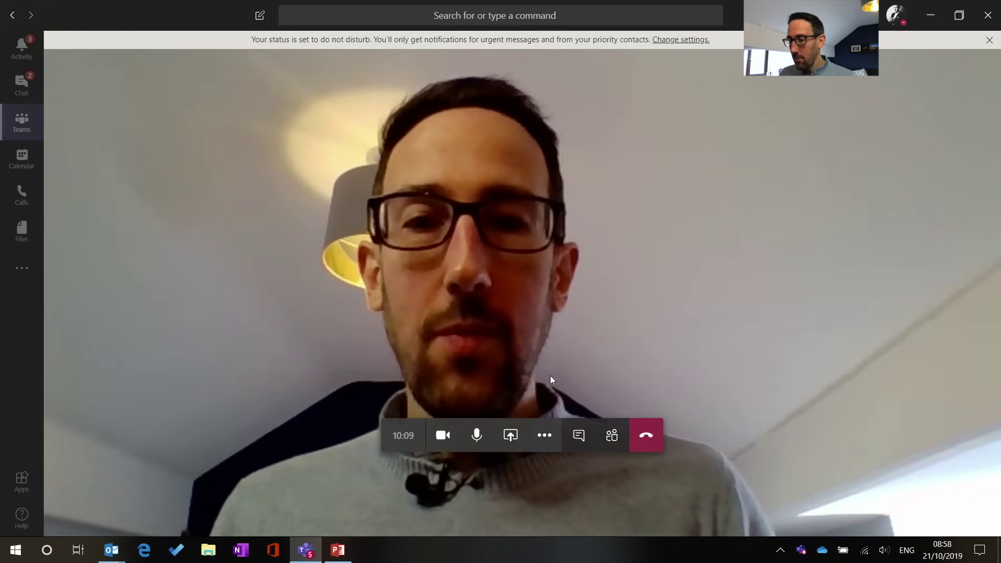
Start recording the meeting and dismiss the recording notice.
left_click(544, 435)
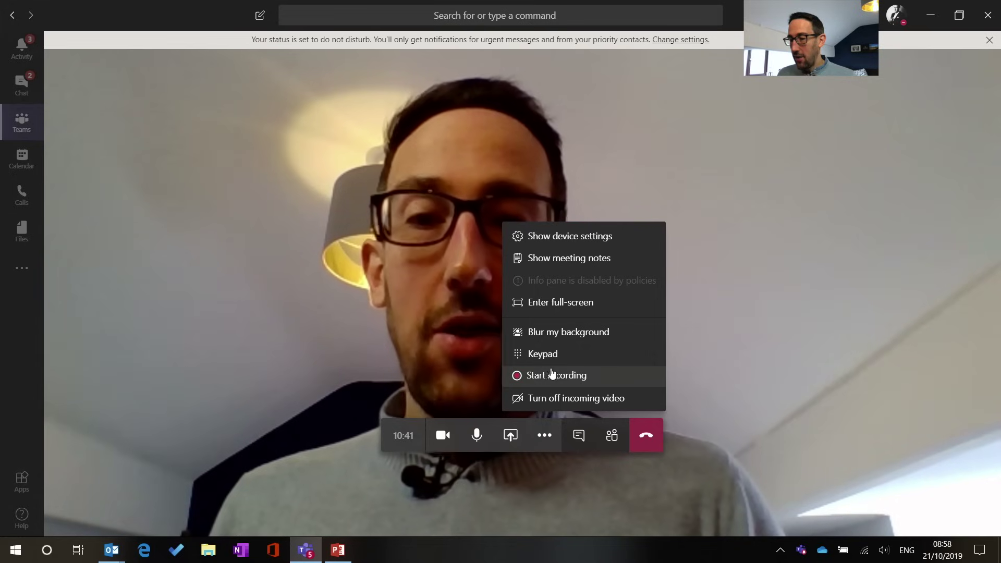
left_click(538, 378)
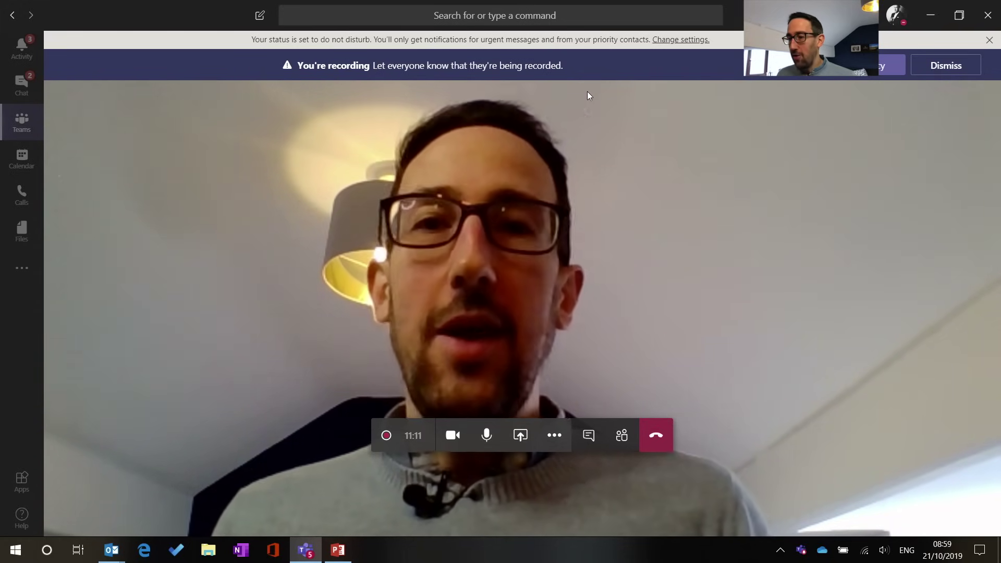
left_click(948, 65)
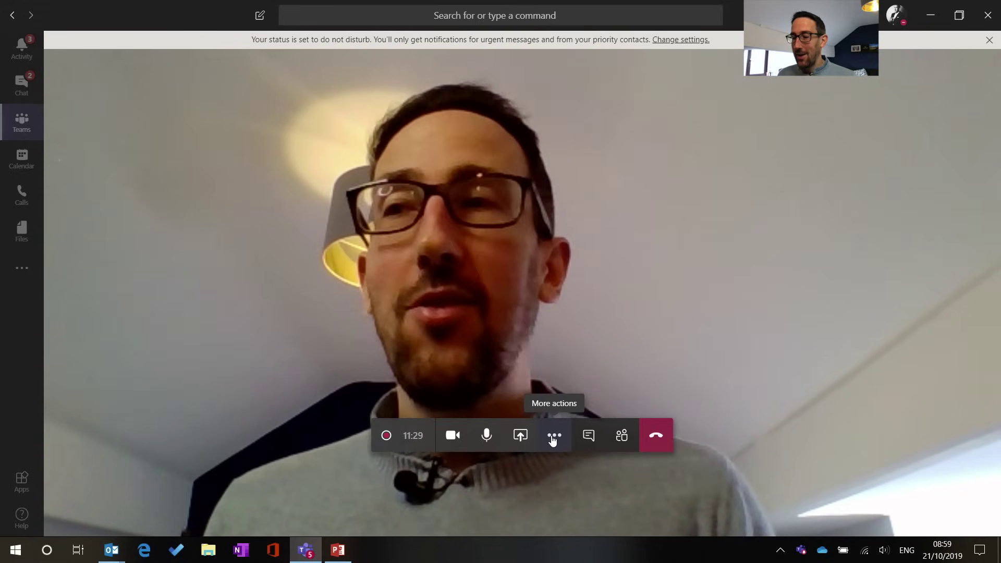
Stop the meeting recording, confirm the stop, and view the list of additional meeting actions.
left_click(552, 441)
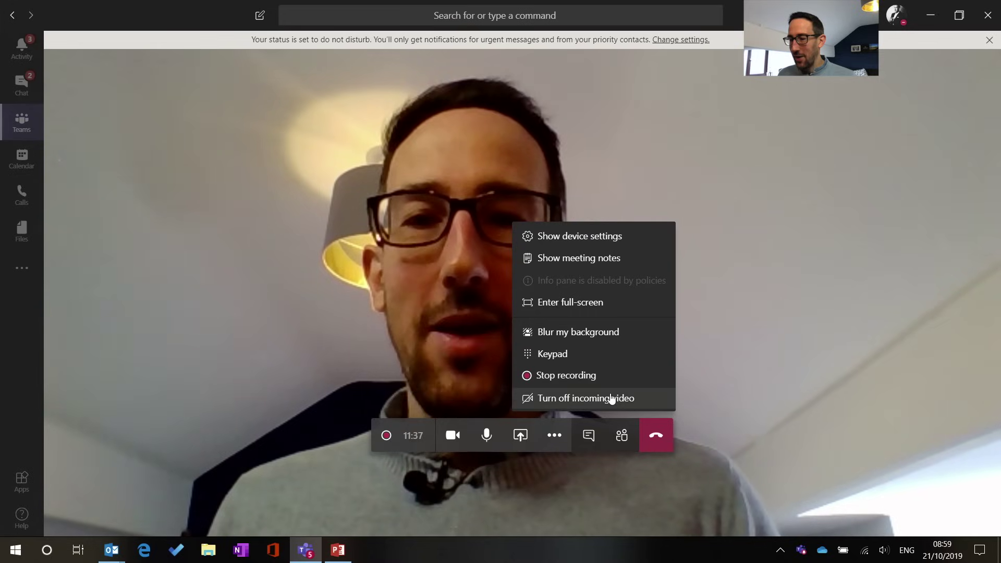
left_click(592, 377)
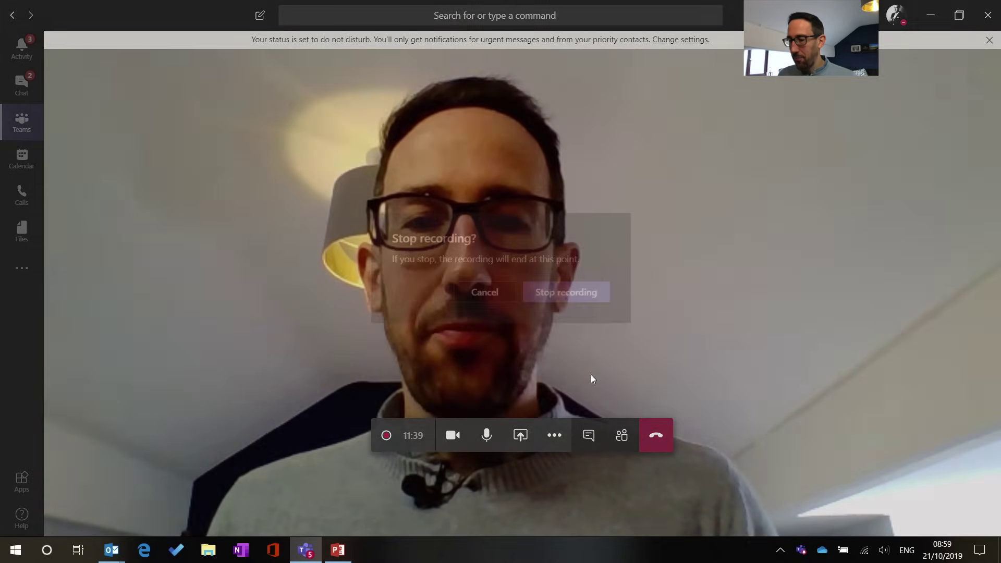
left_click(567, 296)
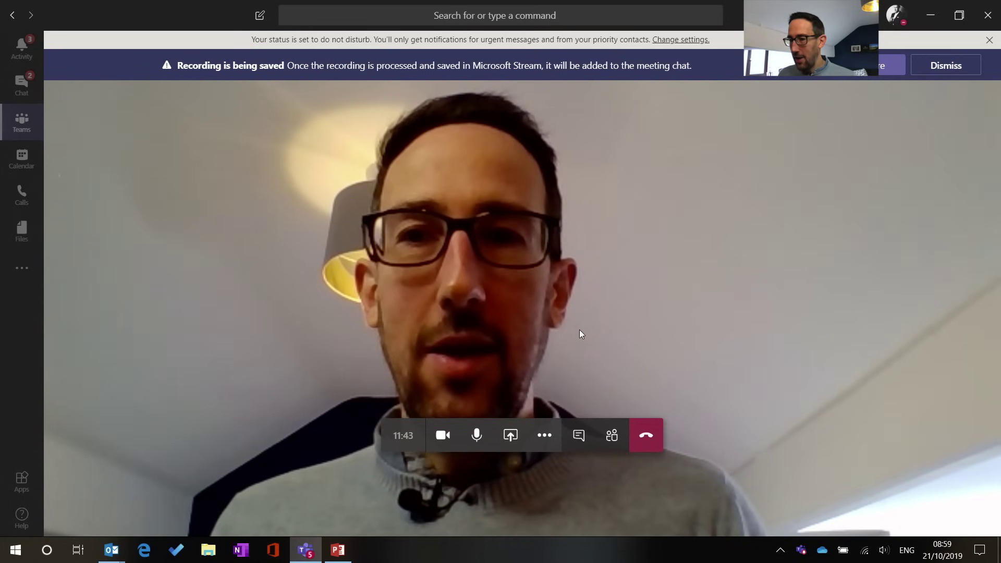
left_click(550, 440)
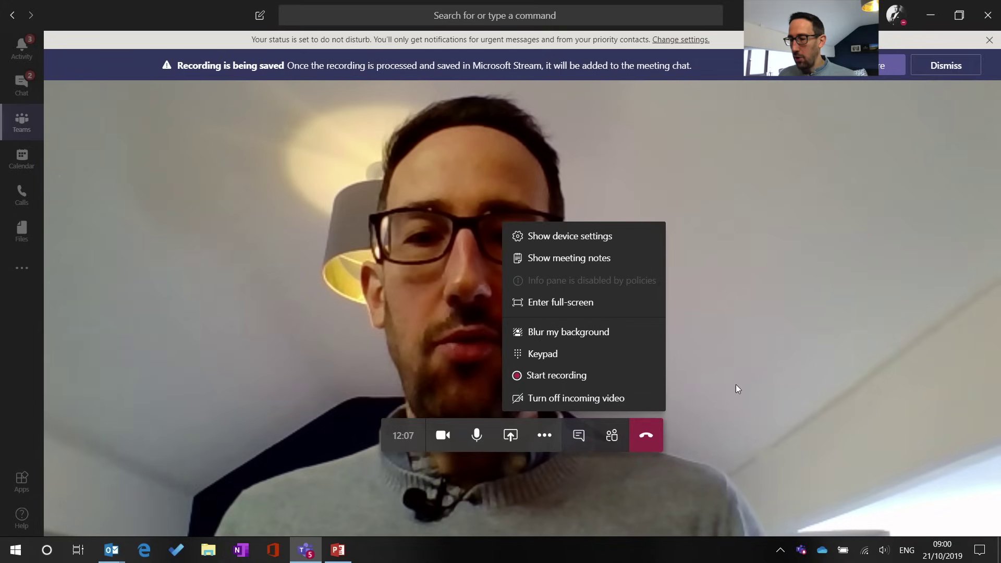
left_click(544, 436)
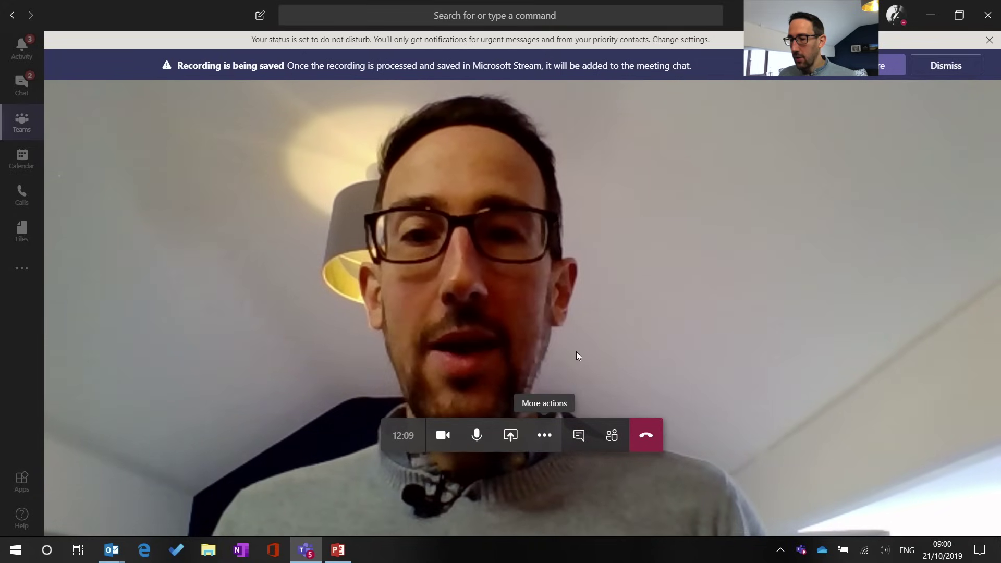
Show the meeting chat and send the message "Hello" to the participants.
left_click(580, 435)
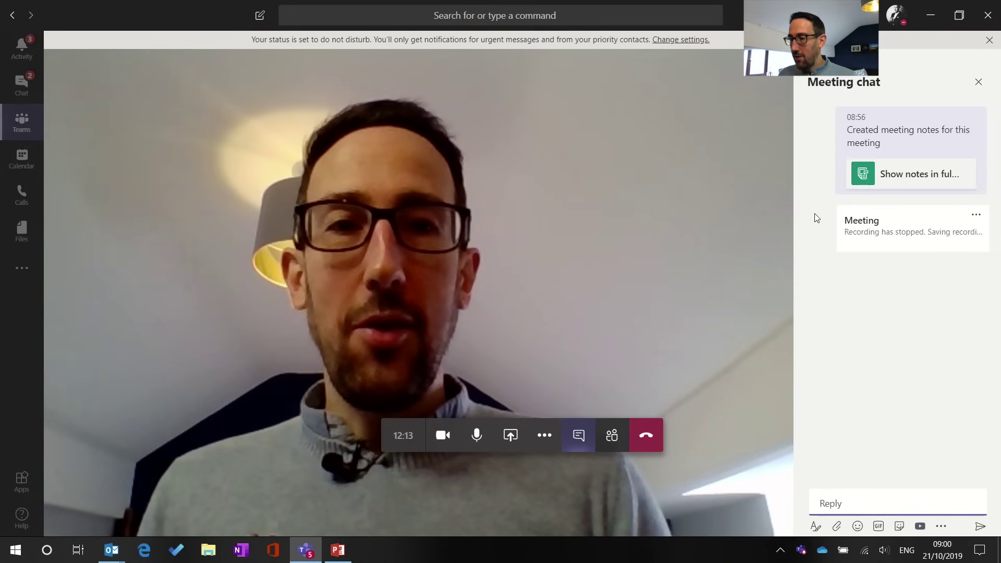
left_click(832, 501)
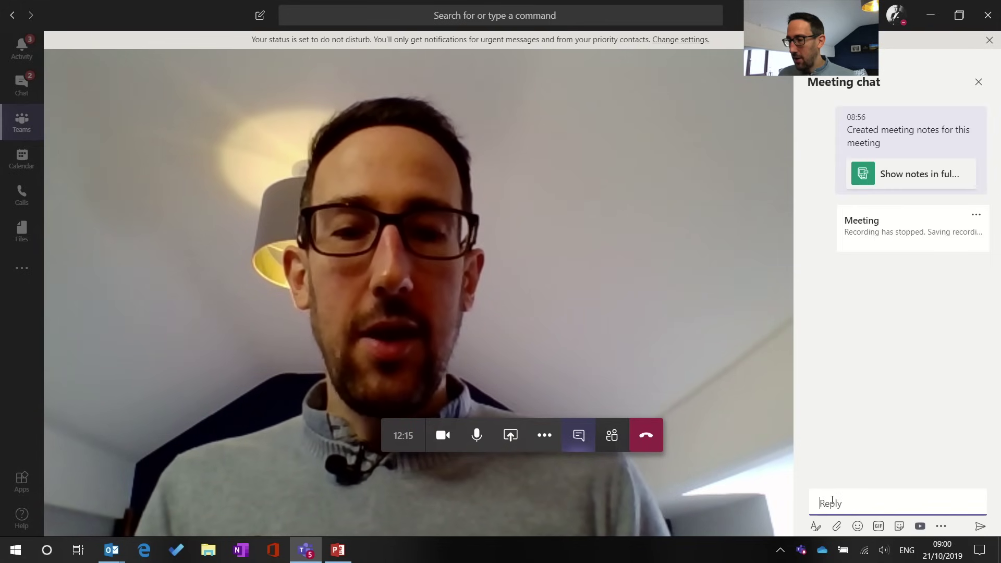
type("Hello")
key("Return")
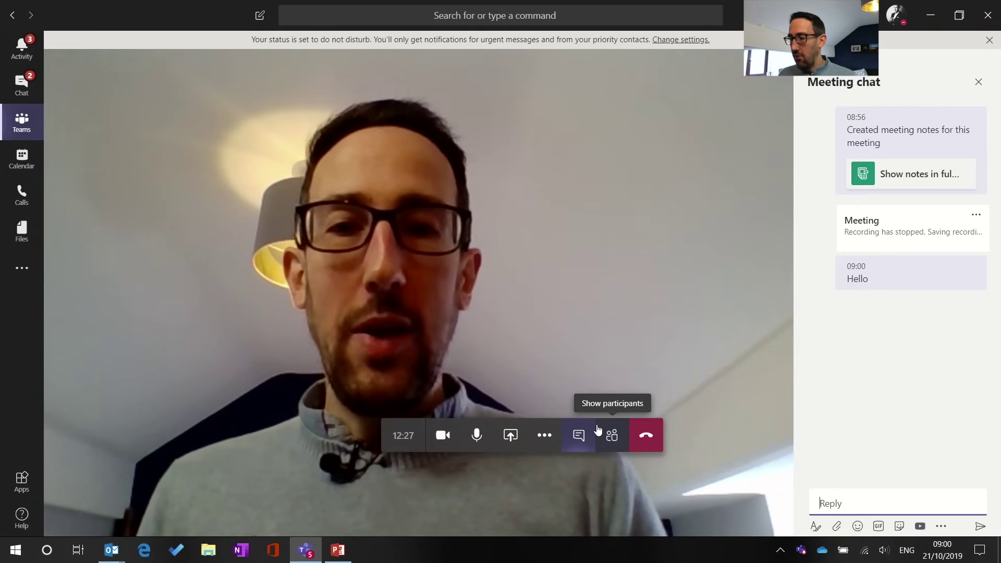
Show the meeting's participants and leave the meeting.
left_click(603, 435)
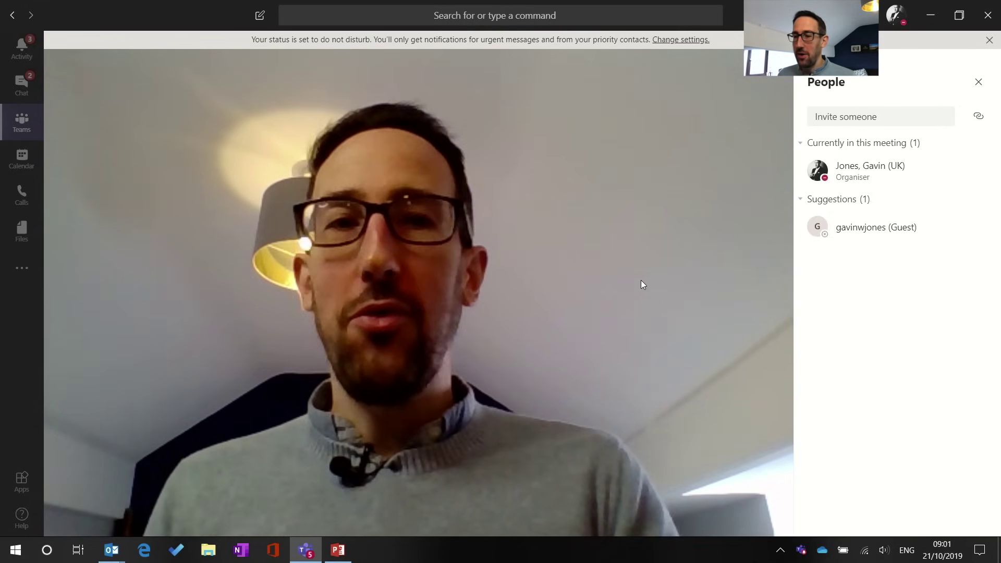
mouse_move(581, 278)
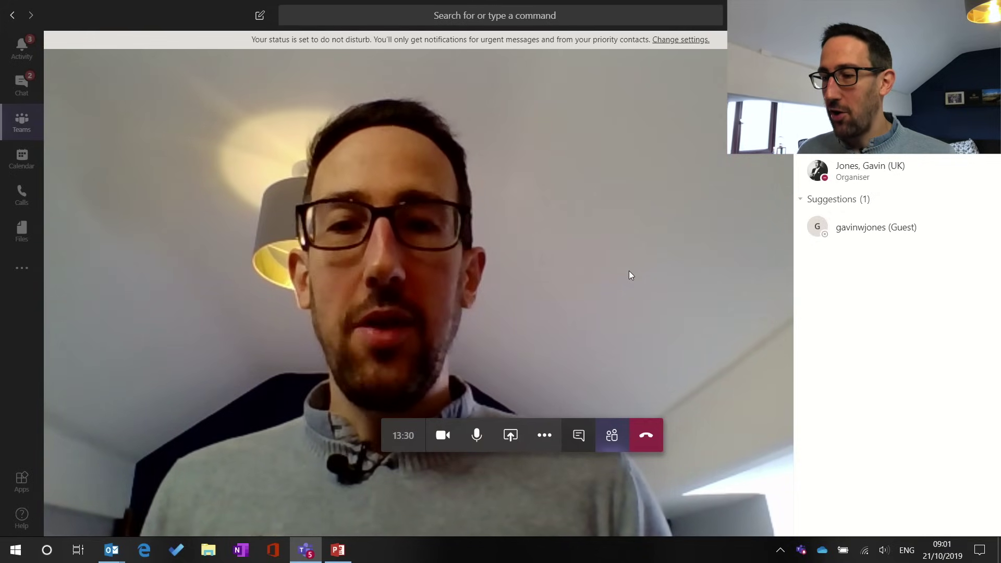
left_click(651, 441)
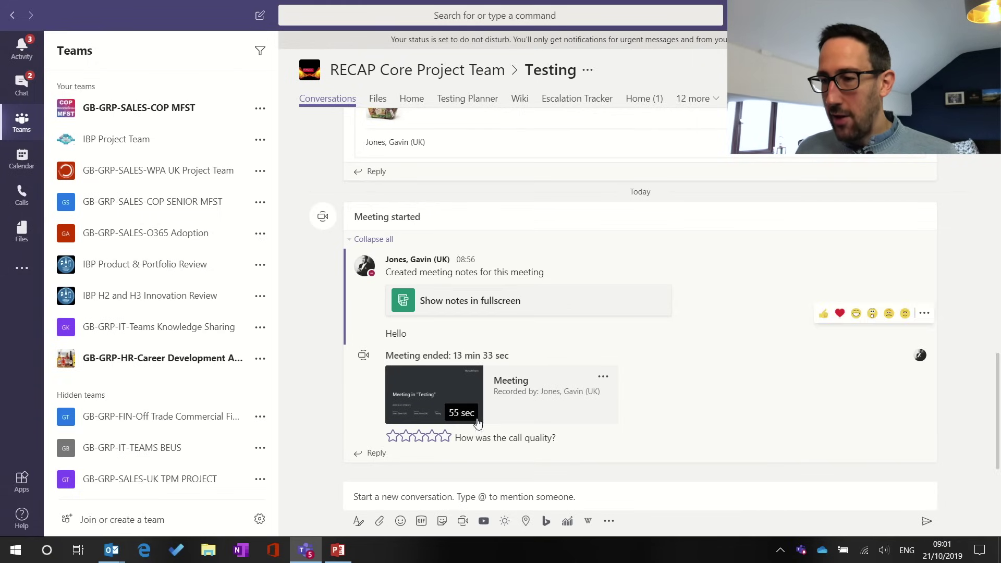
Examine the form for scheduling a meeting in the Testing channel, including its scheduling assistant, and close it without scheduling.
left_click(464, 521)
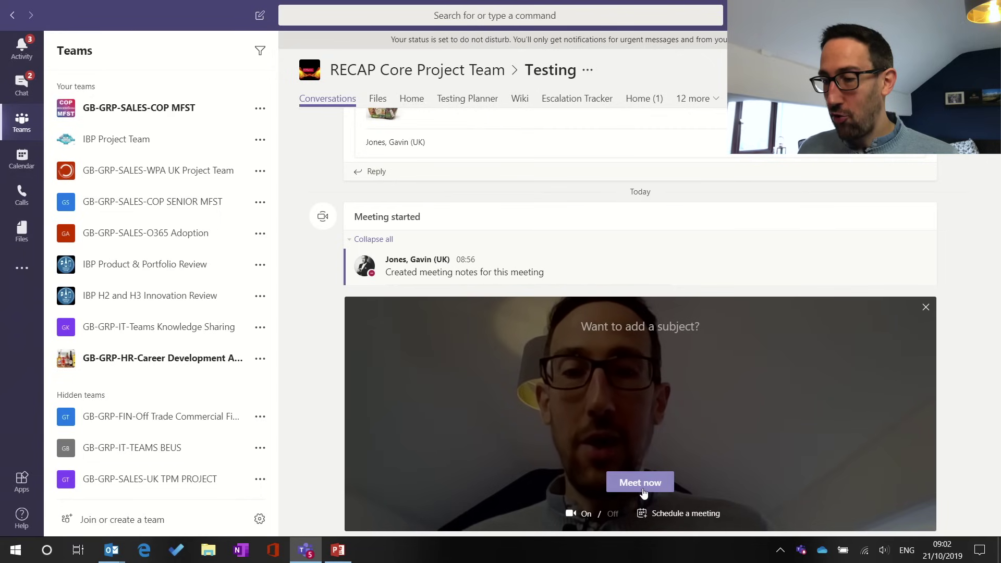
left_click(655, 517)
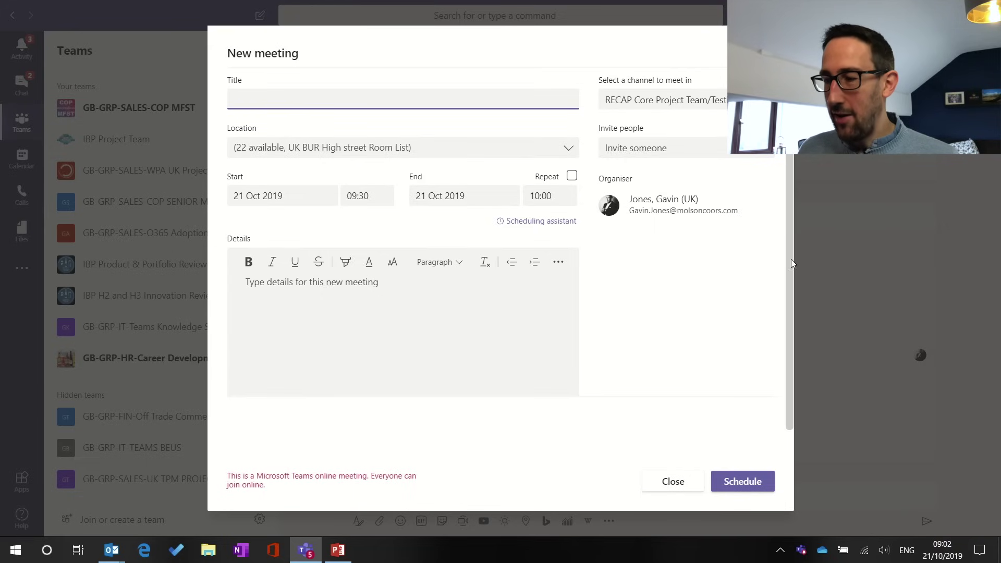
scroll(789, 258, "down", 2)
scroll(790, 258, "up", 2)
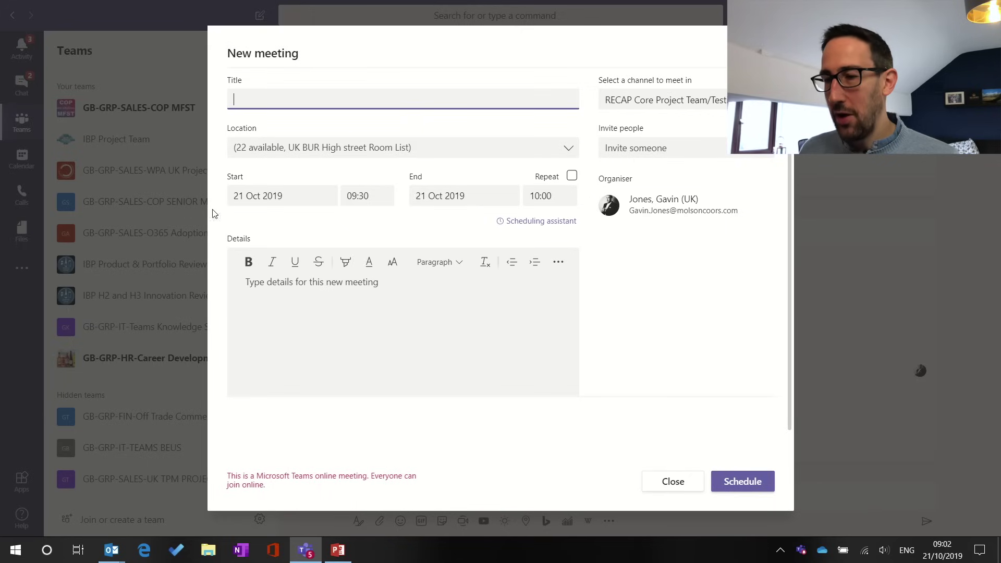
left_click(535, 222)
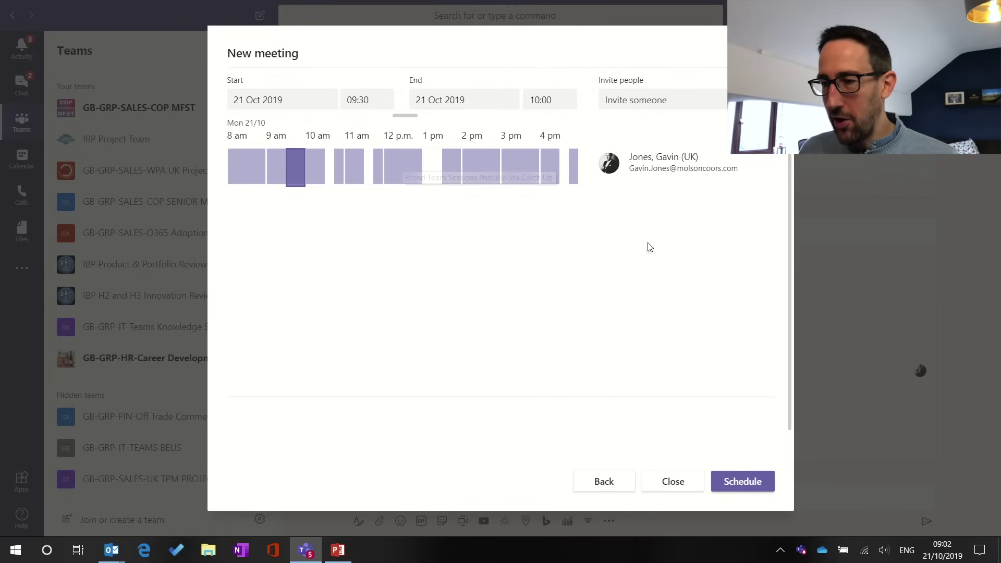
left_click(599, 488)
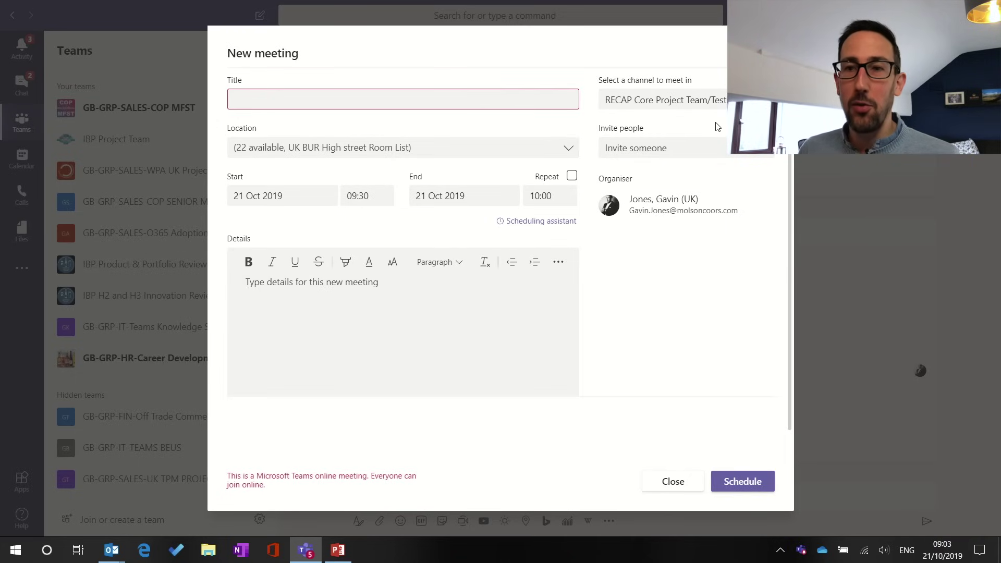
left_click(678, 492)
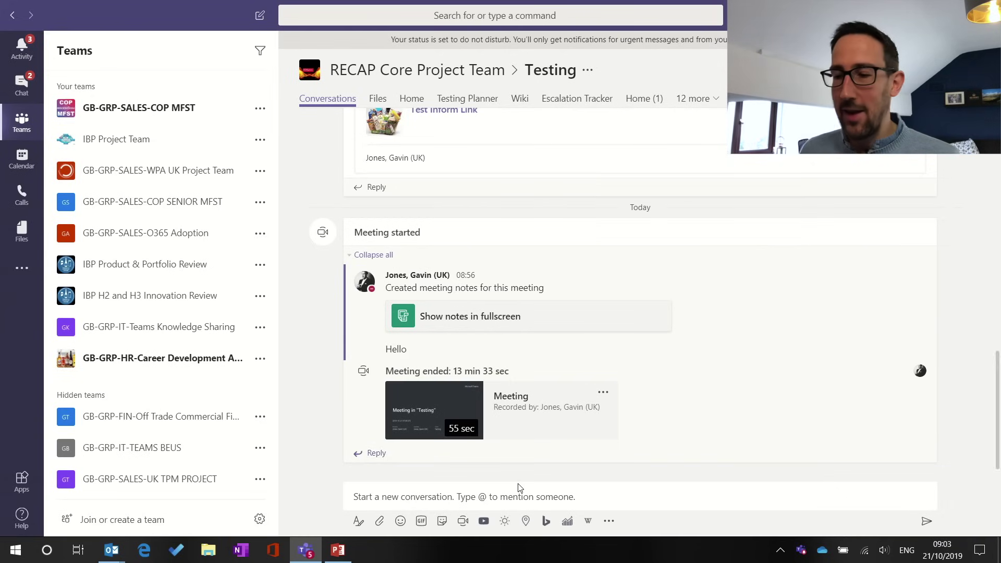
Start scheduling a new meeting from the Testing channel with a 09:30 start time and the title "Test Meeting".
left_click(463, 521)
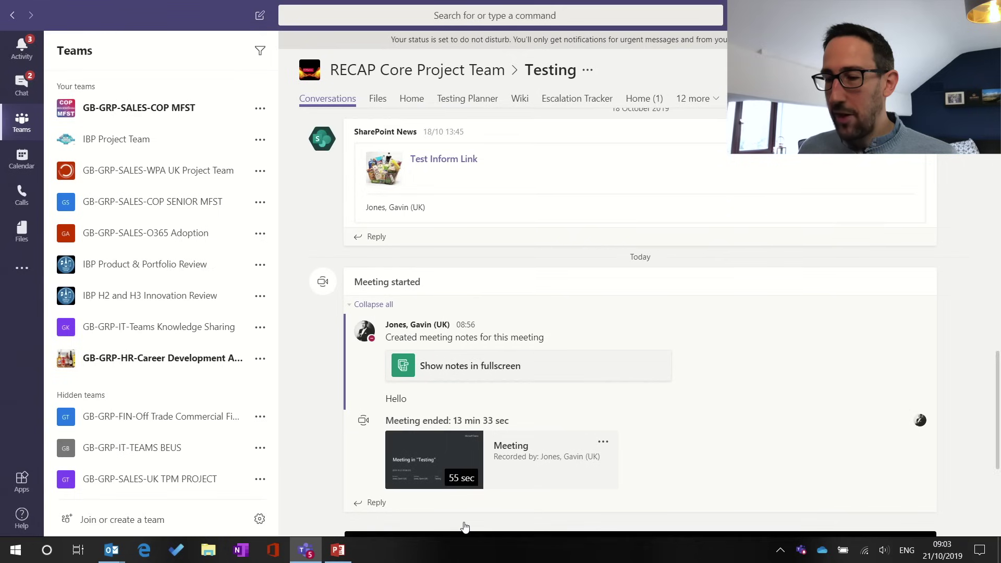
left_click(673, 515)
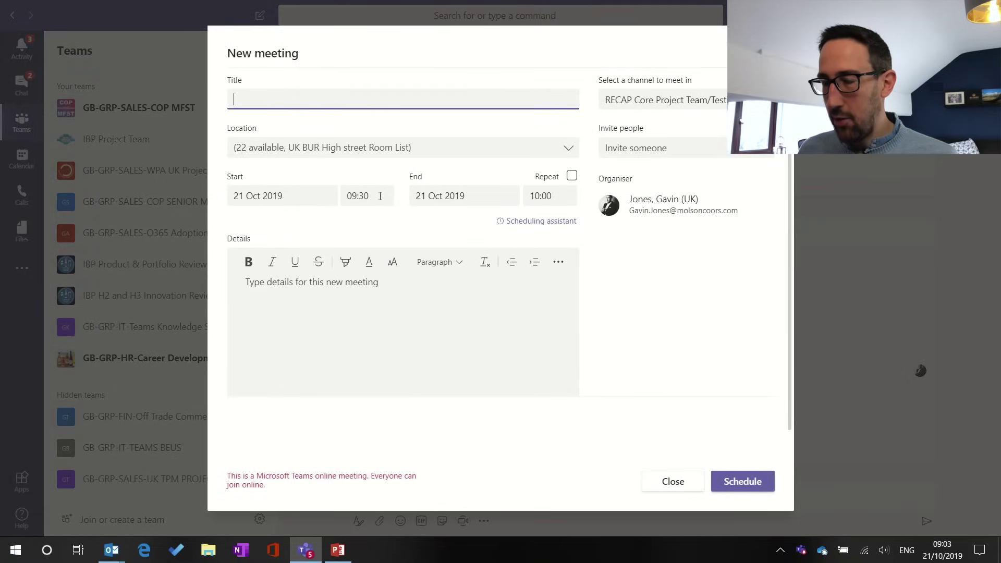
left_click(379, 196)
left_click(358, 230)
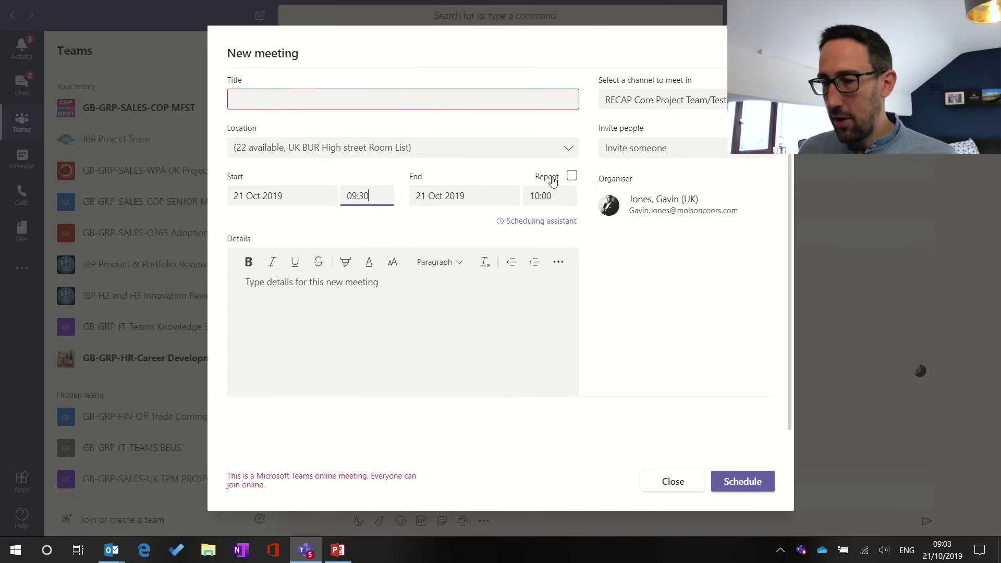
left_click(336, 95)
type("Test")
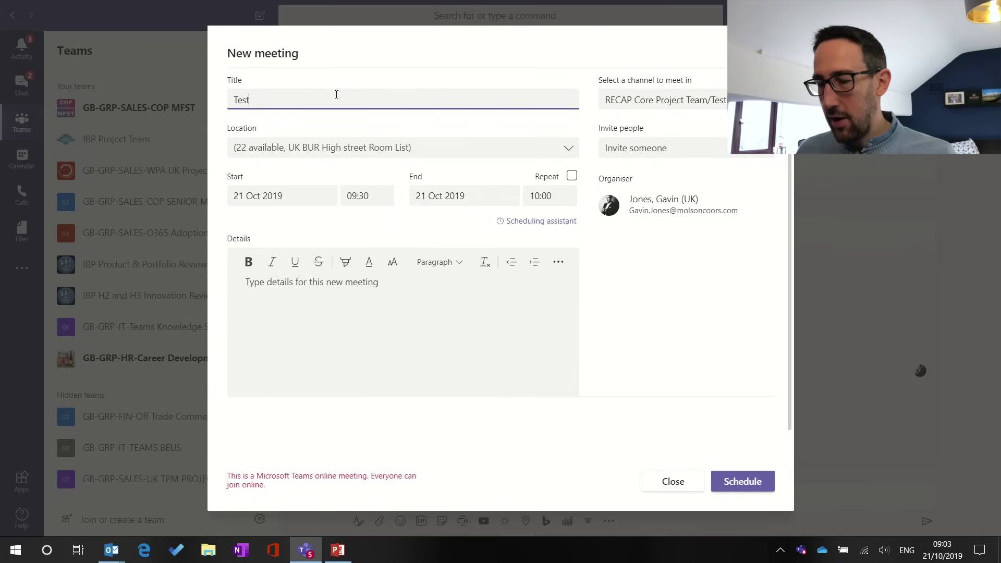
type(" Meeting")
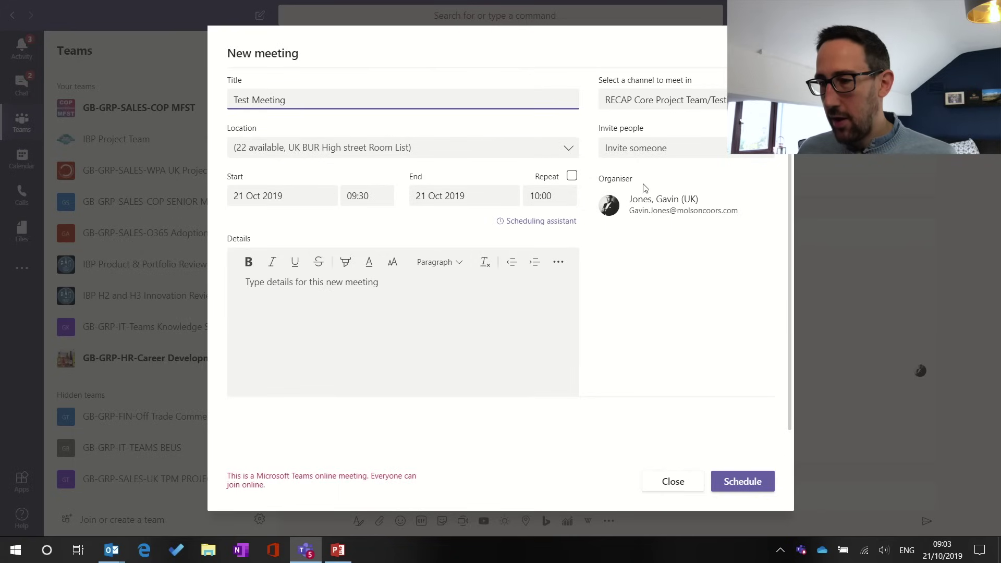
Invite the suggested guest account as an attendee and schedule the meeting.
left_click(625, 148)
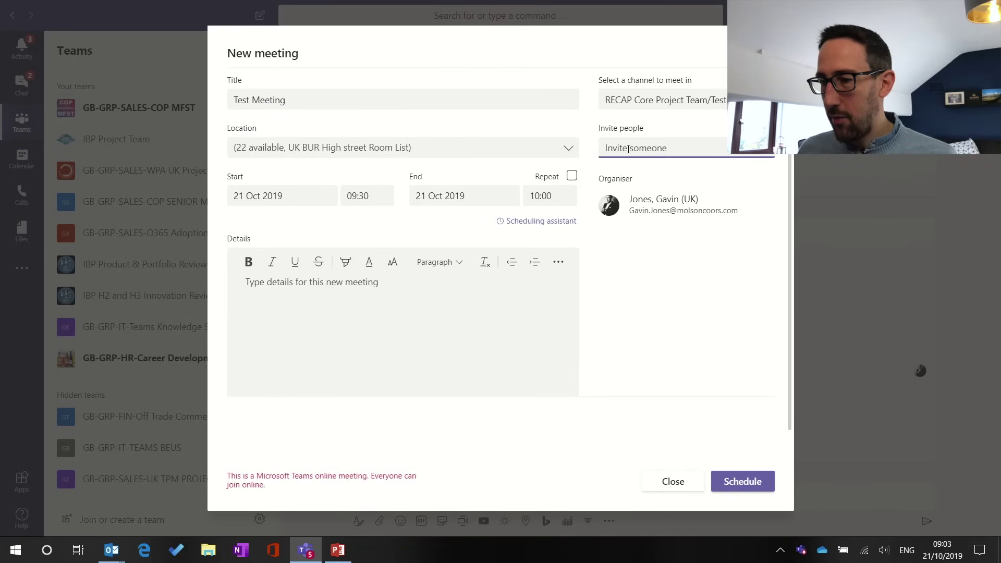
type("av")
key("BackSpace")
key("BackSpace")
type("gav")
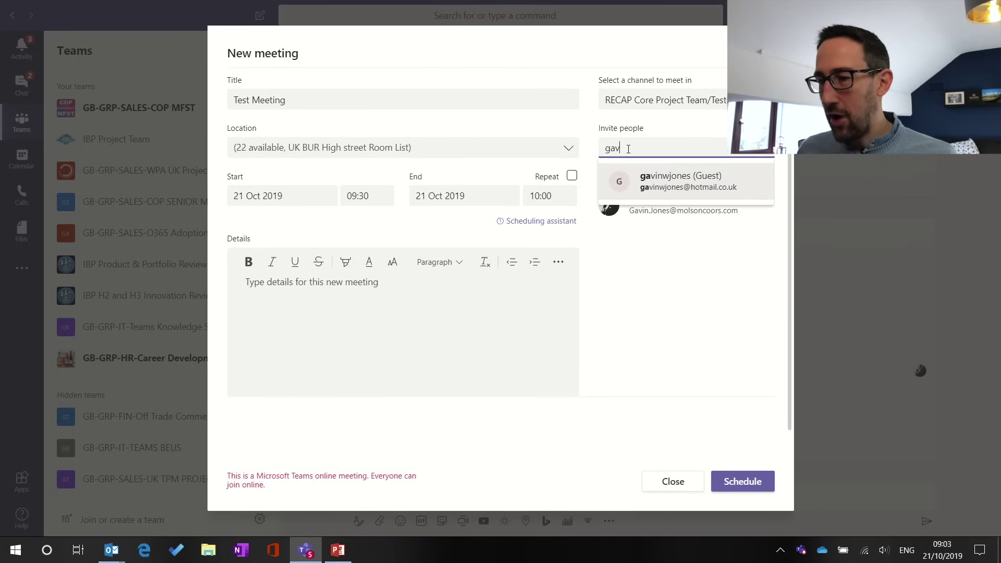
left_click(706, 190)
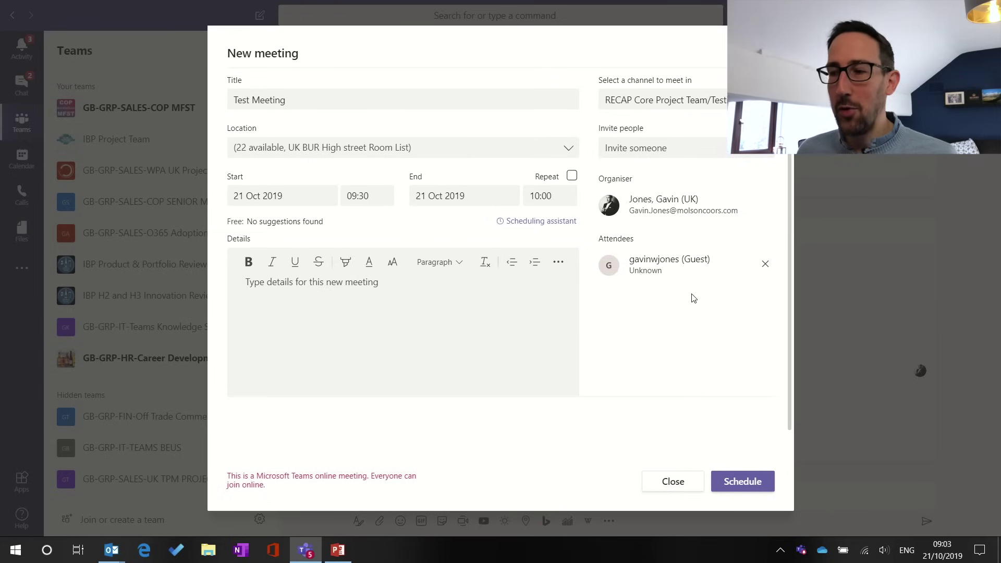
left_click(653, 150)
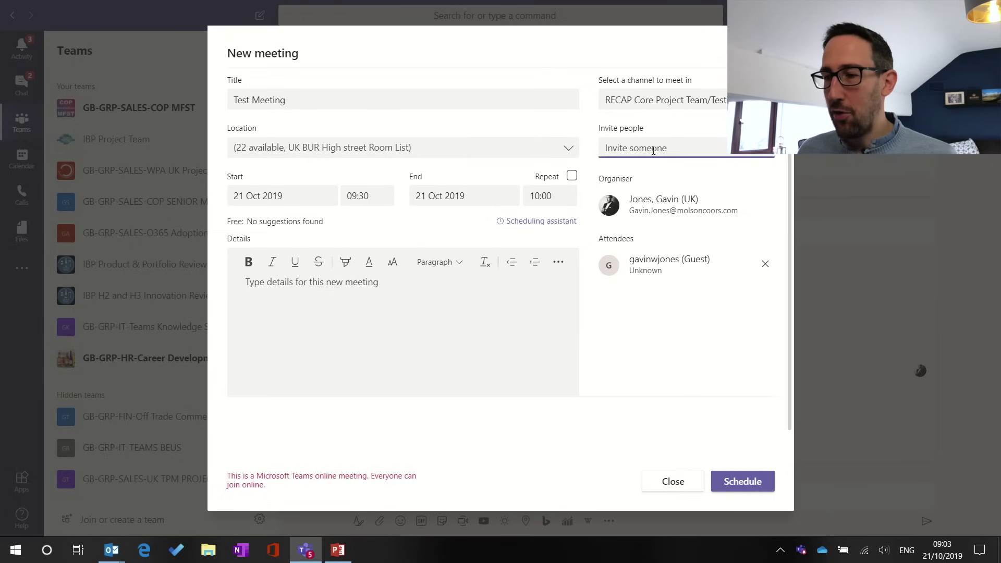
type("g")
key("BackSpace")
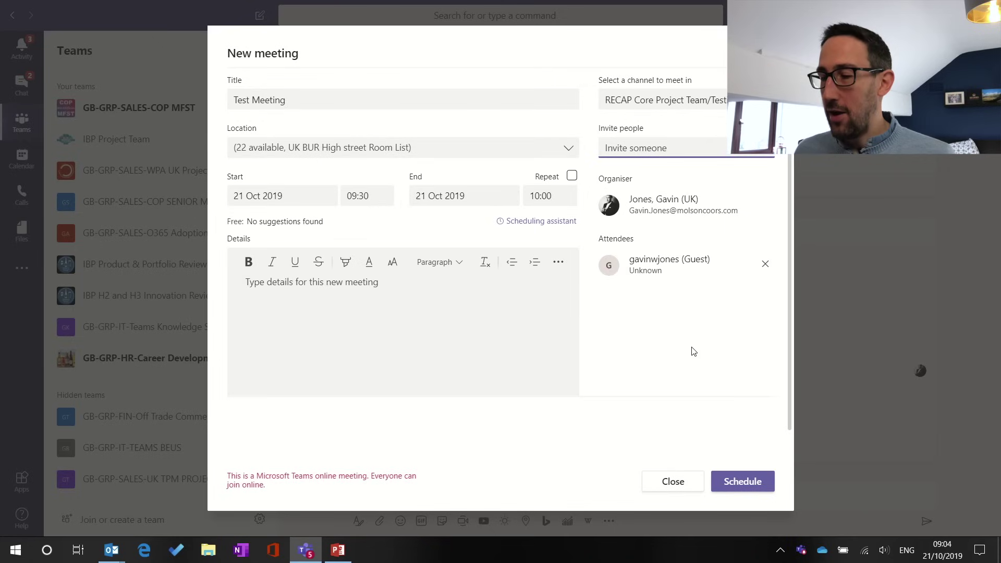
left_click_drag(786, 326, 792, 286)
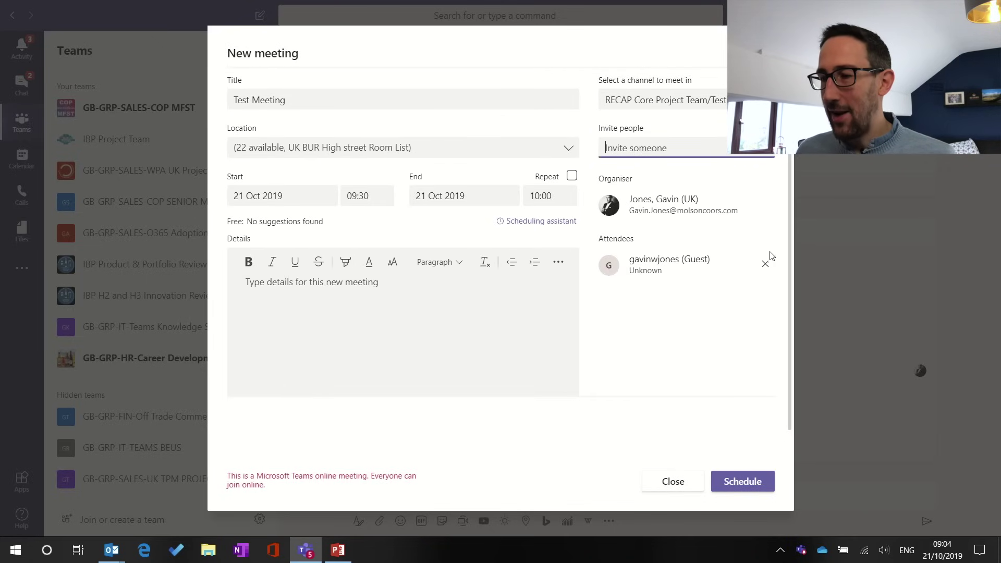
left_click(740, 485)
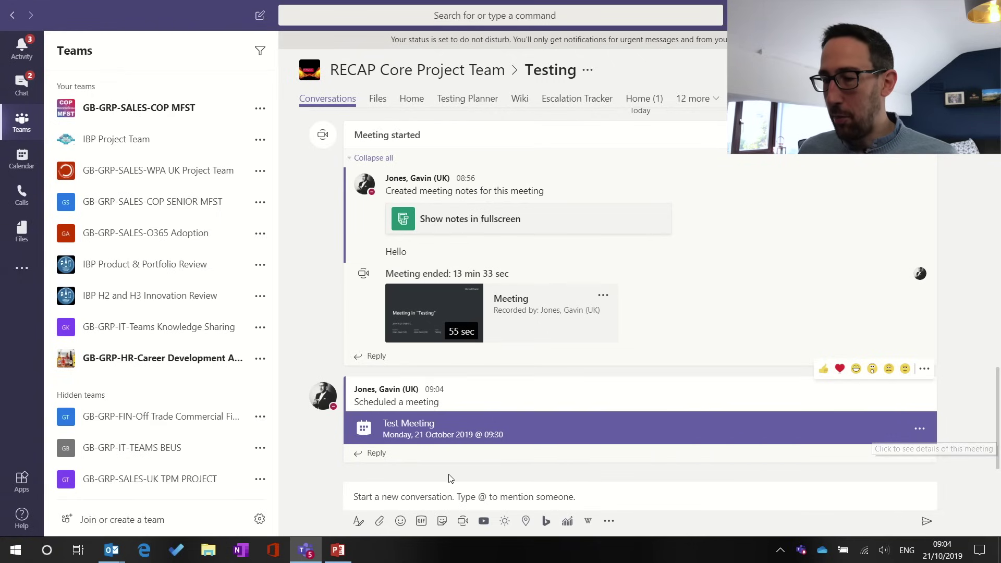
Go from the Test Meeting's details to the chat with its participants and reply "Hello" to the meeting post.
left_click(539, 421)
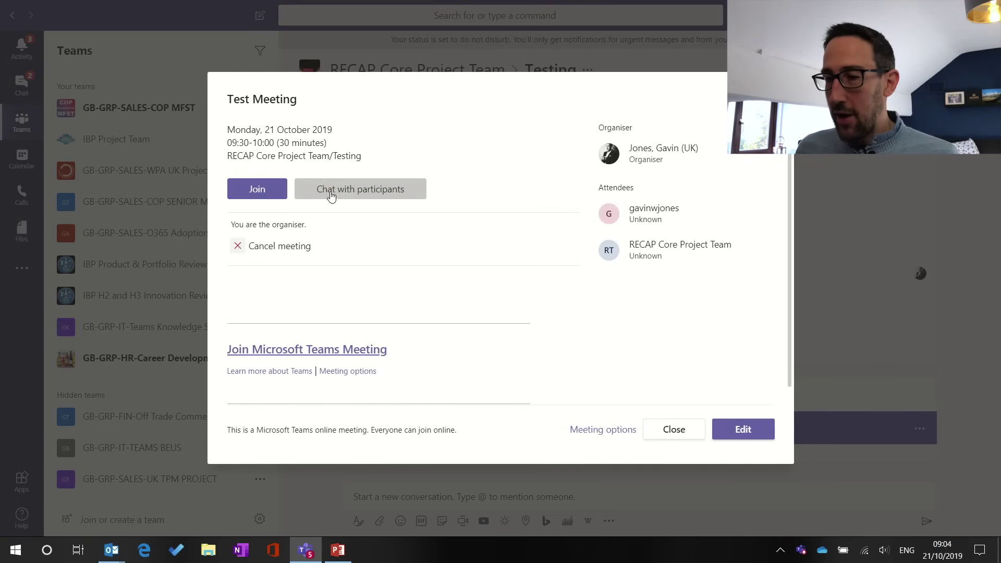
left_click(371, 190)
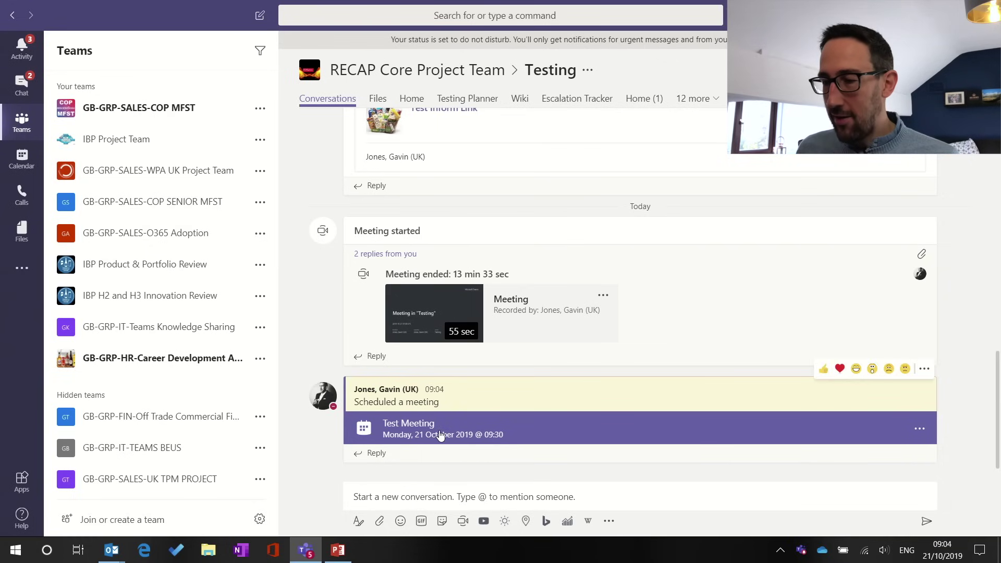
left_click(375, 453)
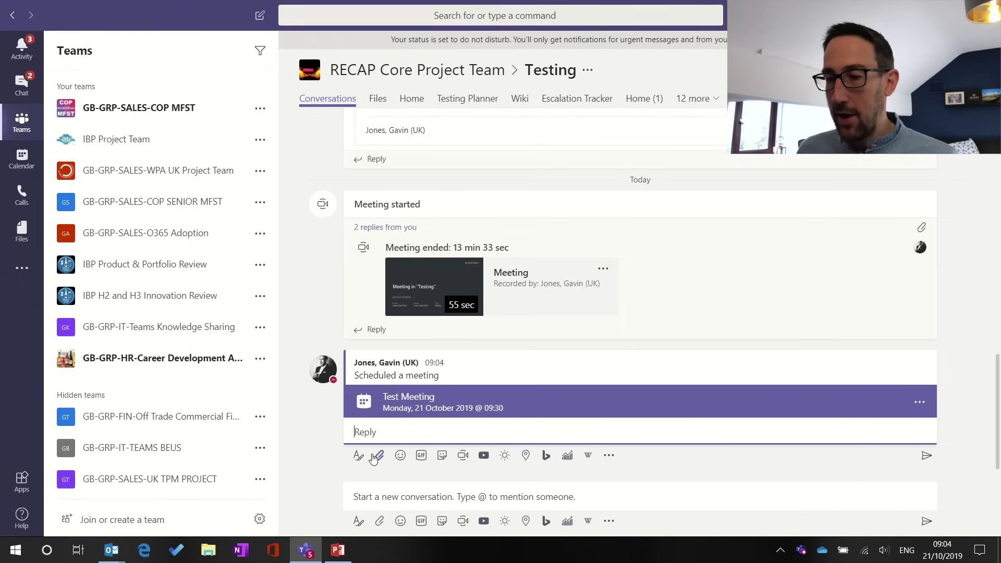
type("Hello")
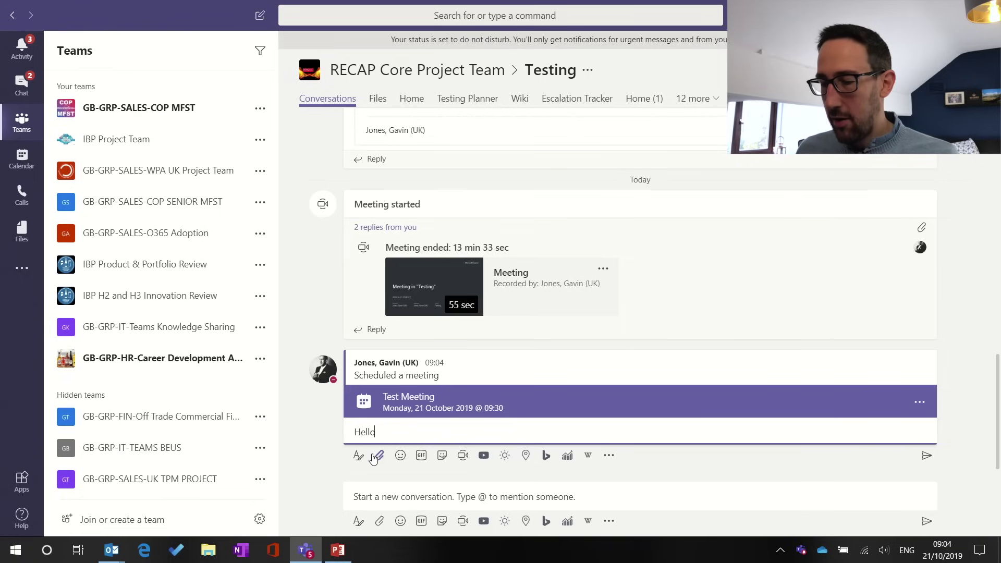
key("Return")
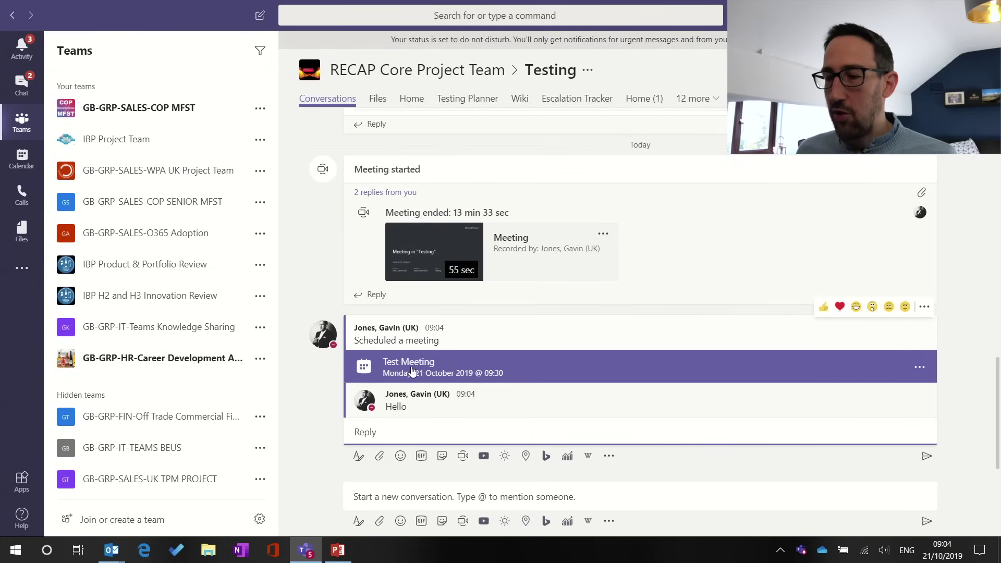
Check the Test Meeting's details and insert a table with three columns and four rows into a formatted reply to the meeting post.
left_click(558, 373)
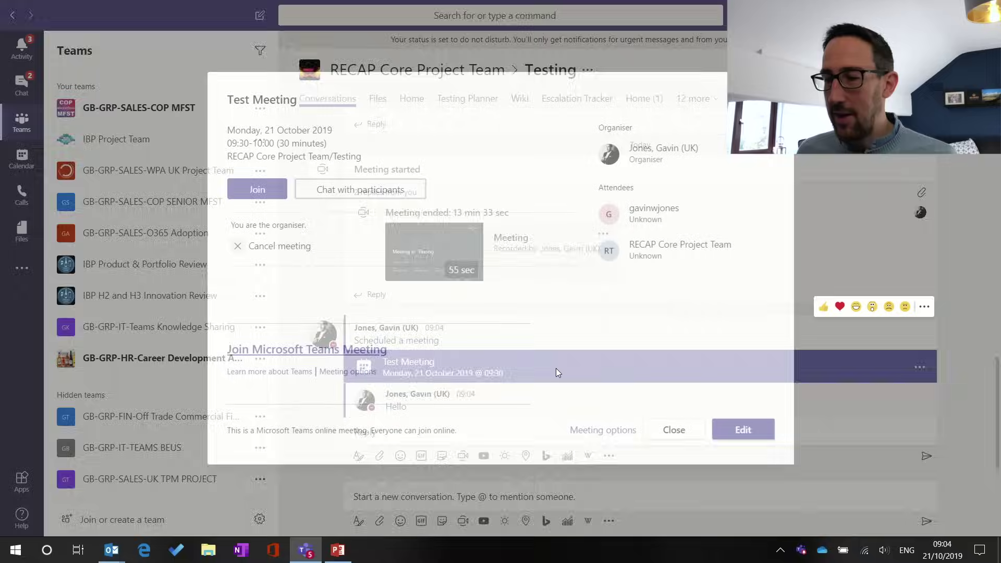
left_click(670, 430)
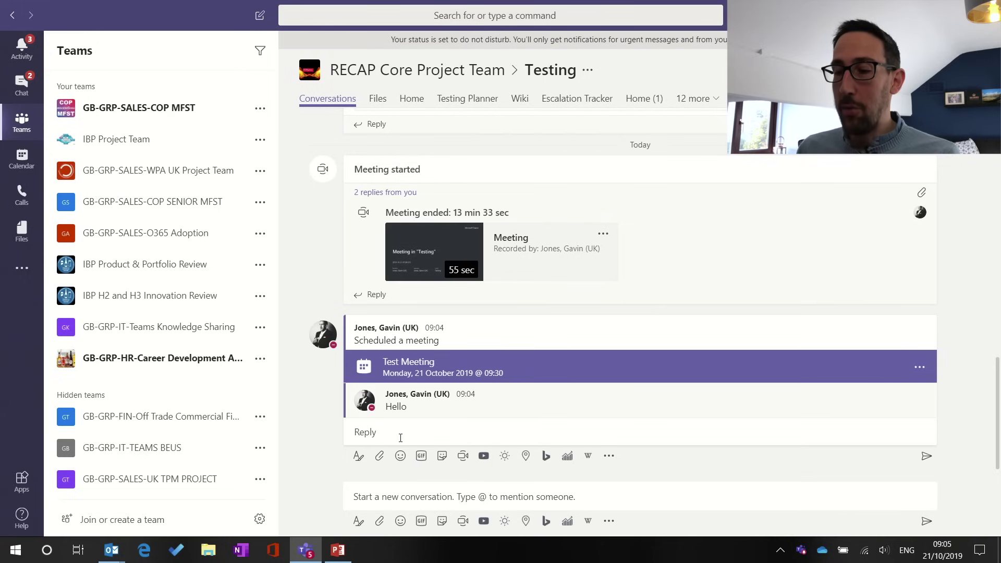
left_click(357, 457)
left_click(357, 458)
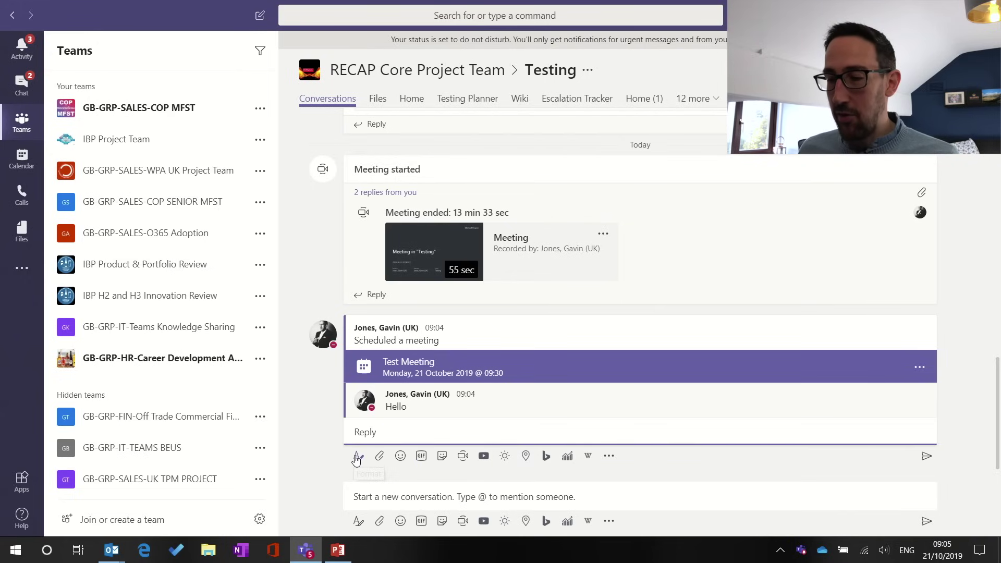
left_click(808, 282)
left_click(803, 371)
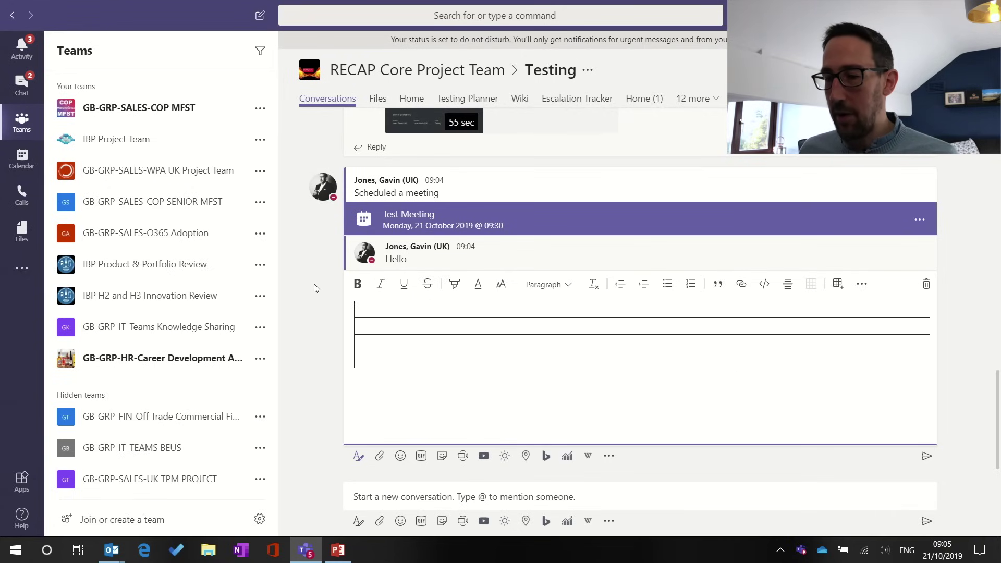
Open the Testing channel's Meeting Notes and show the list of its notes pages.
scroll(314, 288, "up", 5)
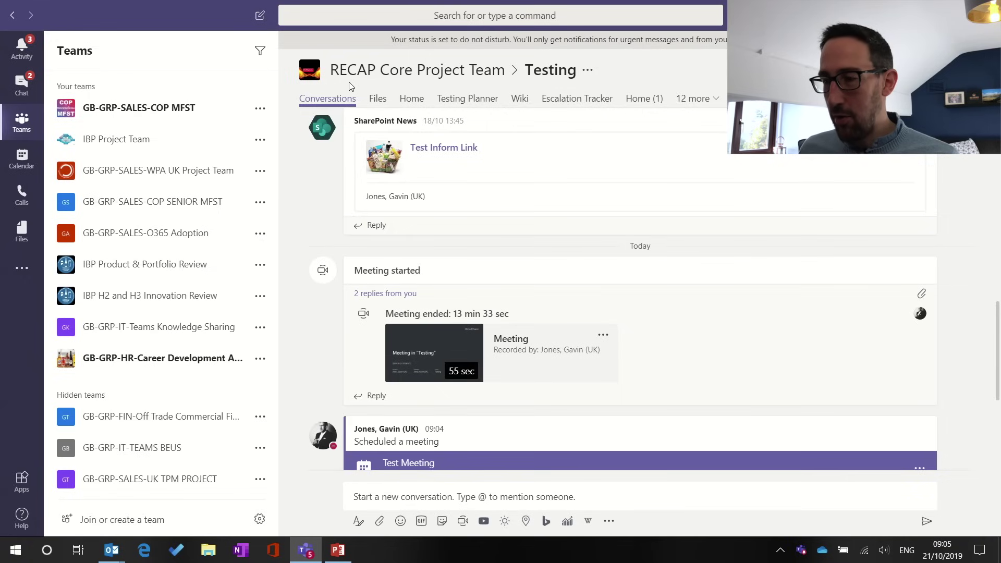
left_click(711, 101)
left_click(675, 172)
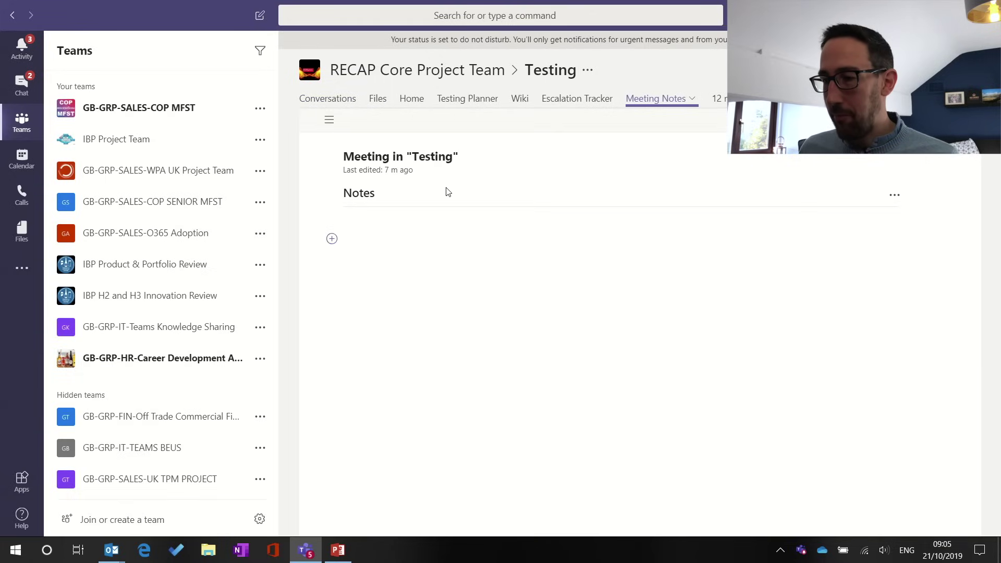
left_click(332, 124)
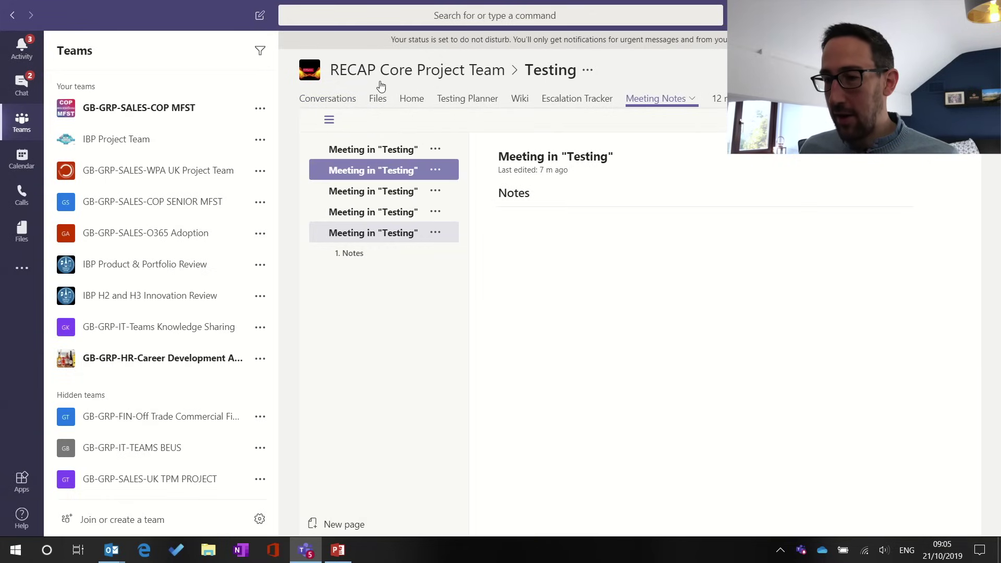
Examine the notes pages of the channel's individual meetings, from the oldest to the most recent one.
left_click(366, 171)
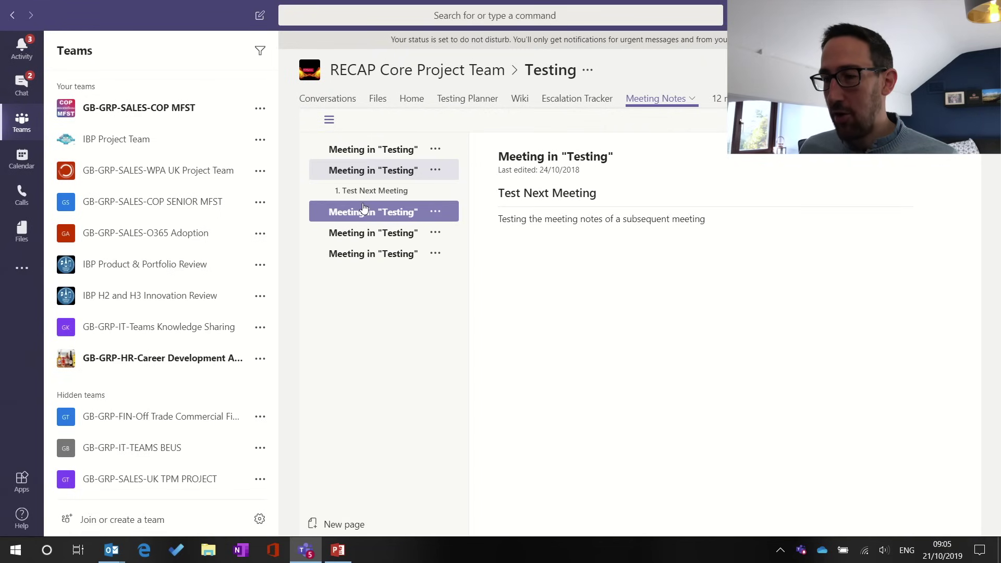
left_click(363, 210)
left_click(363, 236)
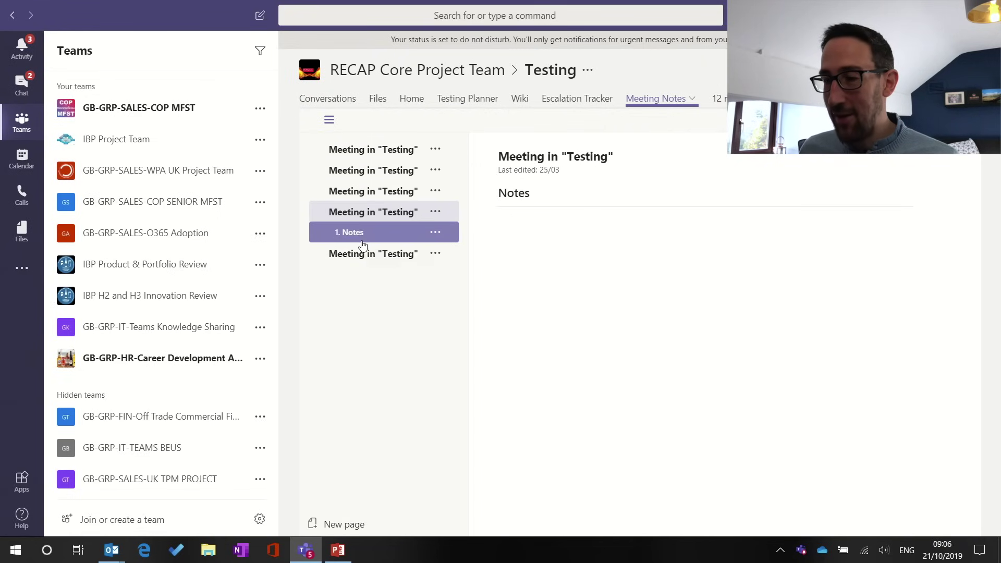
left_click(363, 254)
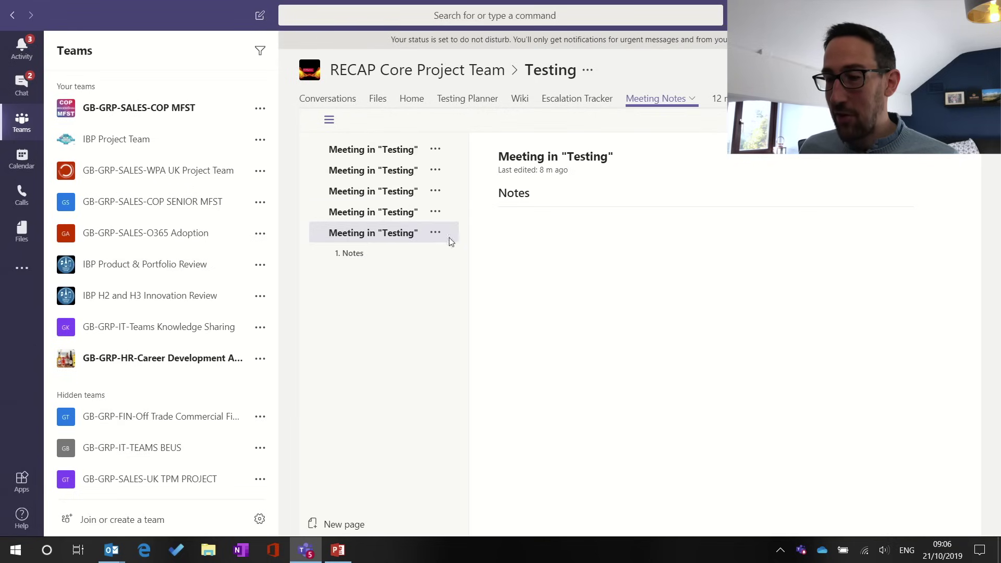
left_click(383, 222)
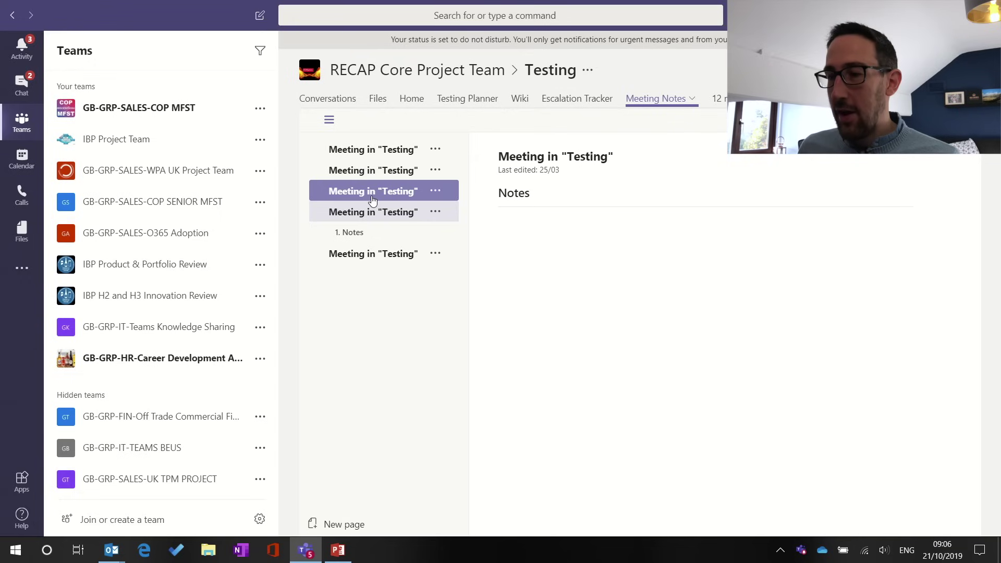
left_click(372, 200)
left_click(358, 174)
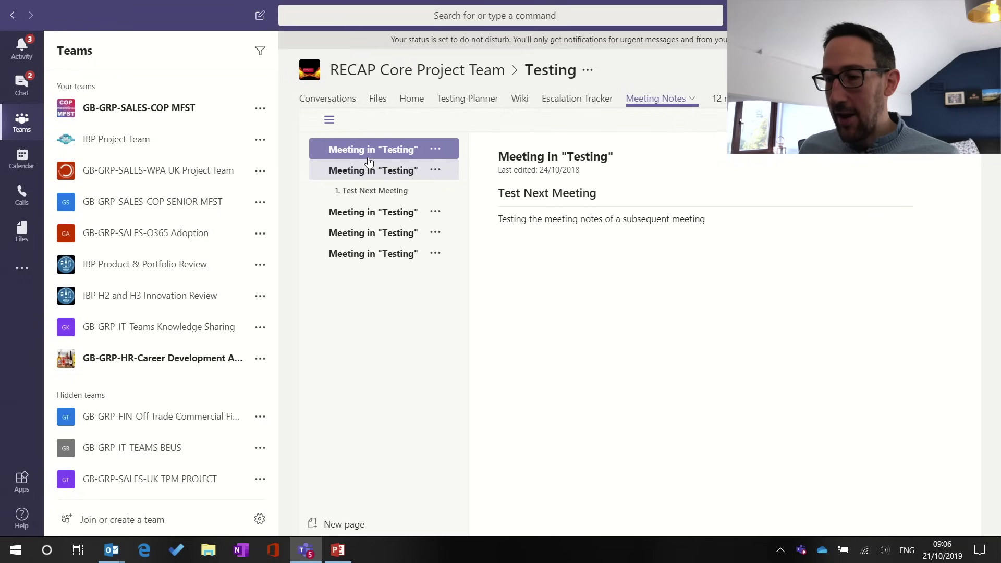
left_click(368, 156)
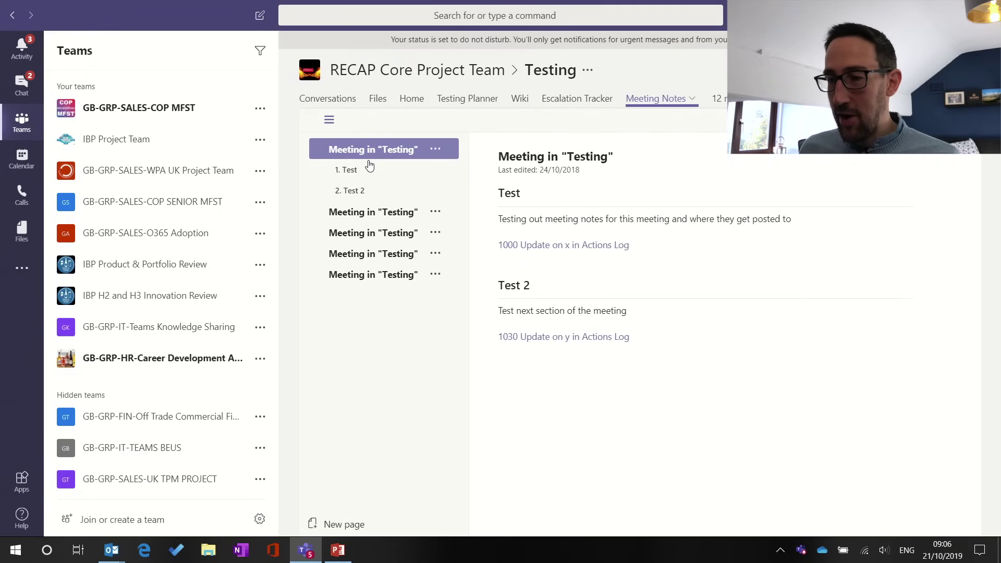
left_click(379, 235)
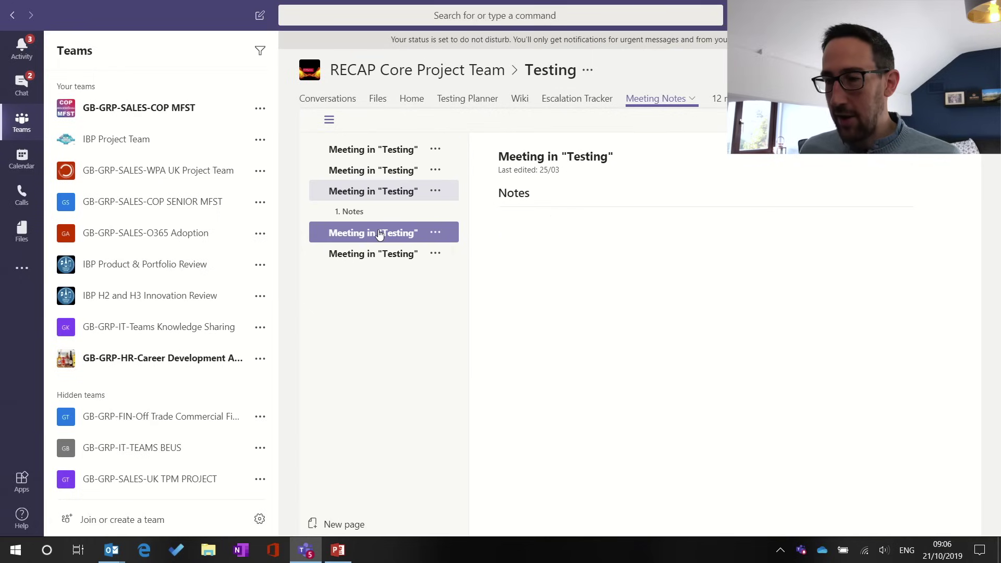
left_click(385, 258)
left_click(385, 257)
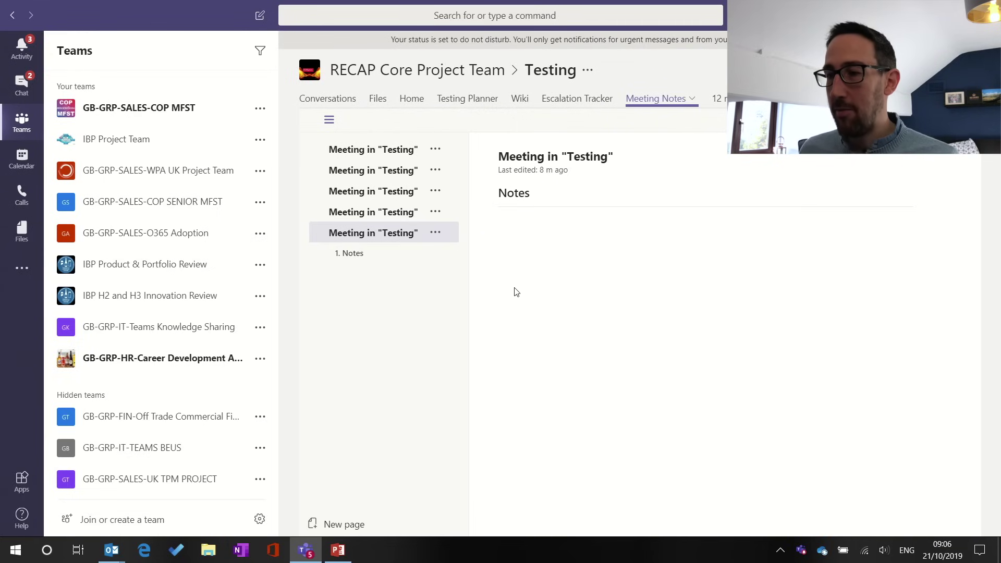
Return to the channel's conversations, play part of the ended meeting's recording, and close the player.
left_click(325, 98)
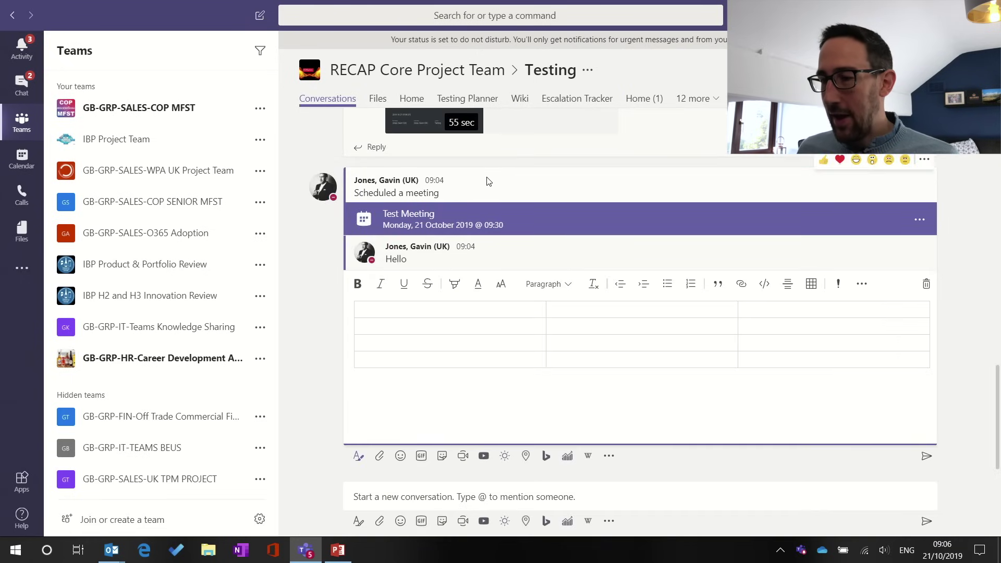
scroll(521, 250, "up", 2)
scroll(470, 219, "up", 1)
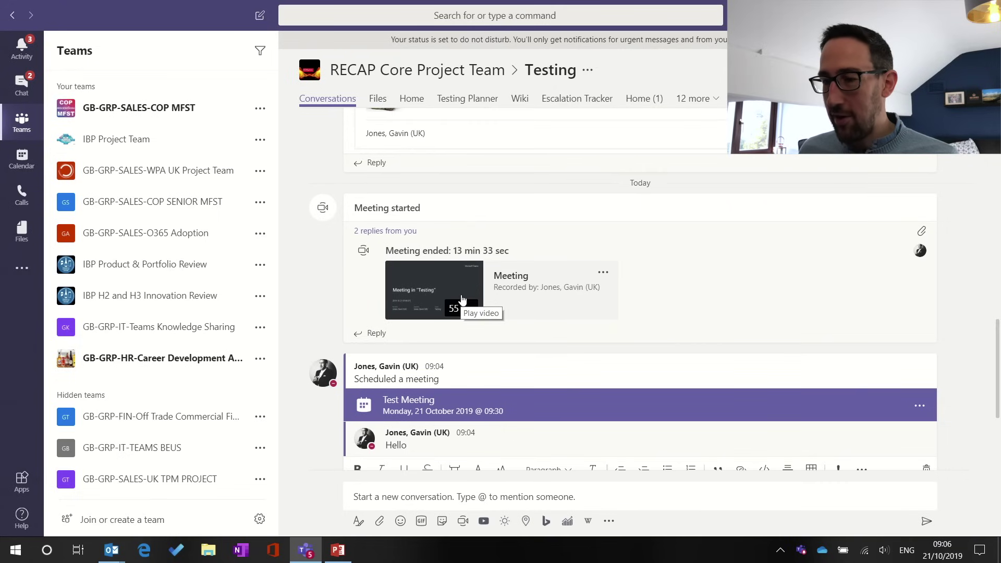
left_click(437, 296)
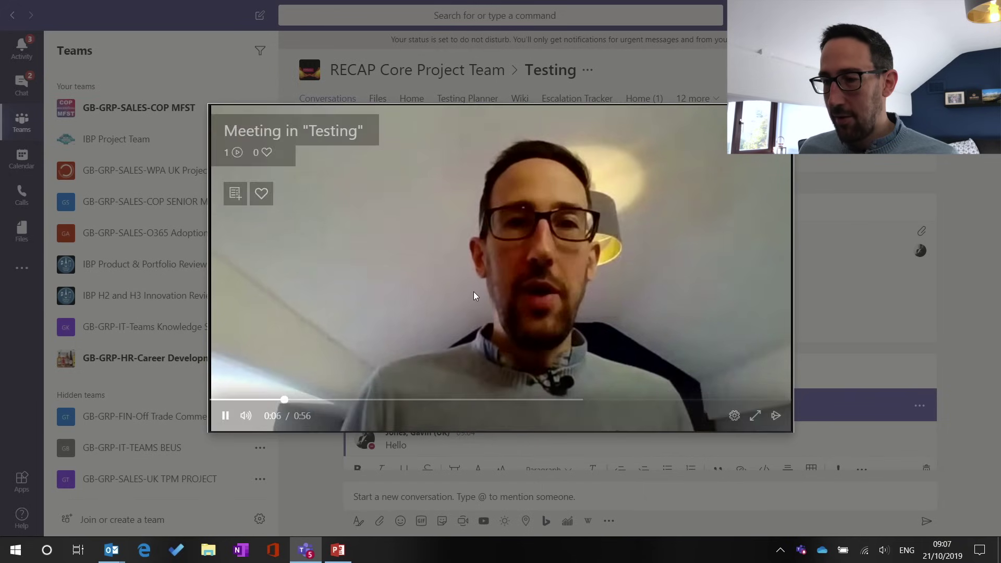
left_click(225, 417)
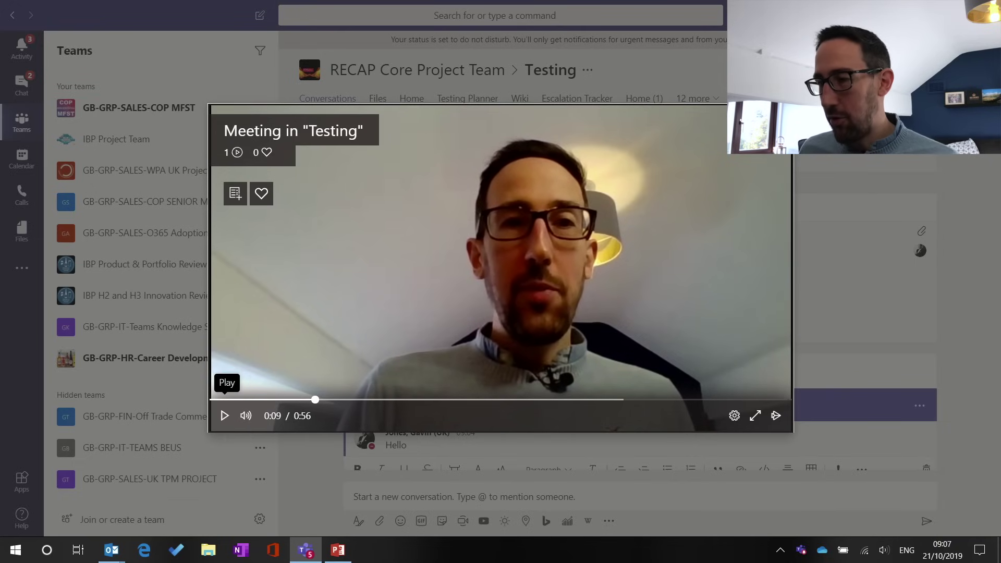
key("Escape")
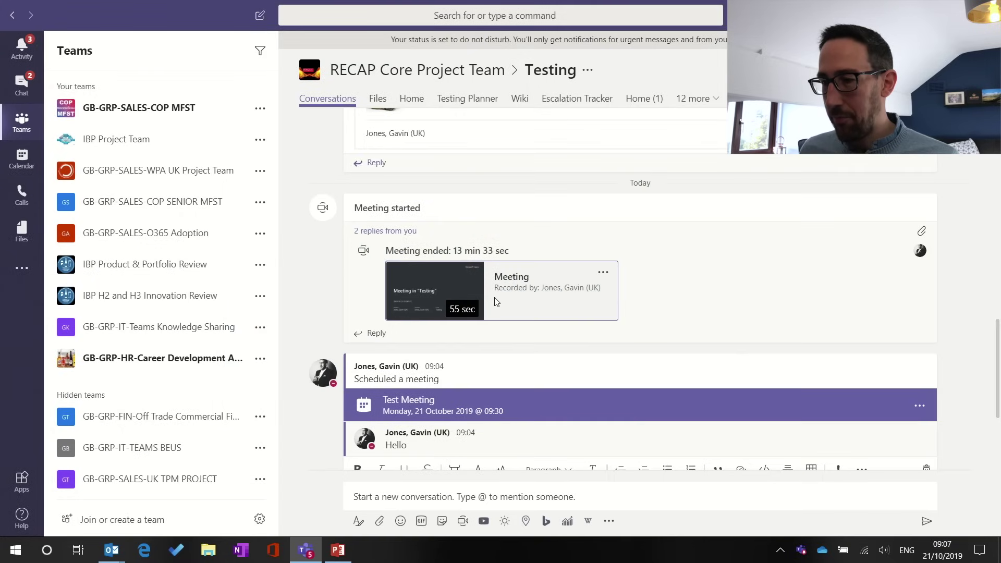
scroll(324, 330, "down", 5)
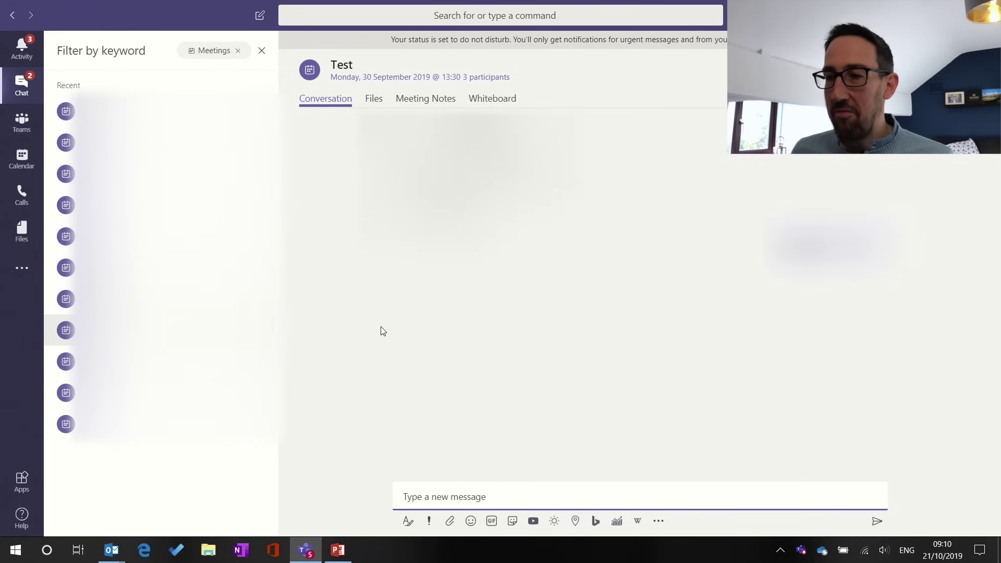
Check the meeting notes area of the Test meeting's chat and return to its conversation.
left_click(425, 101)
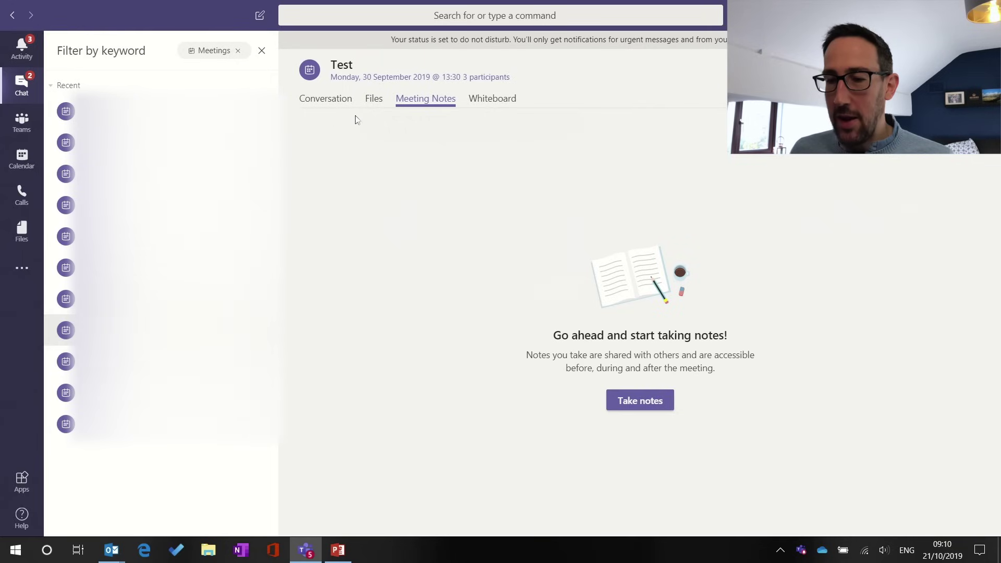
left_click(329, 109)
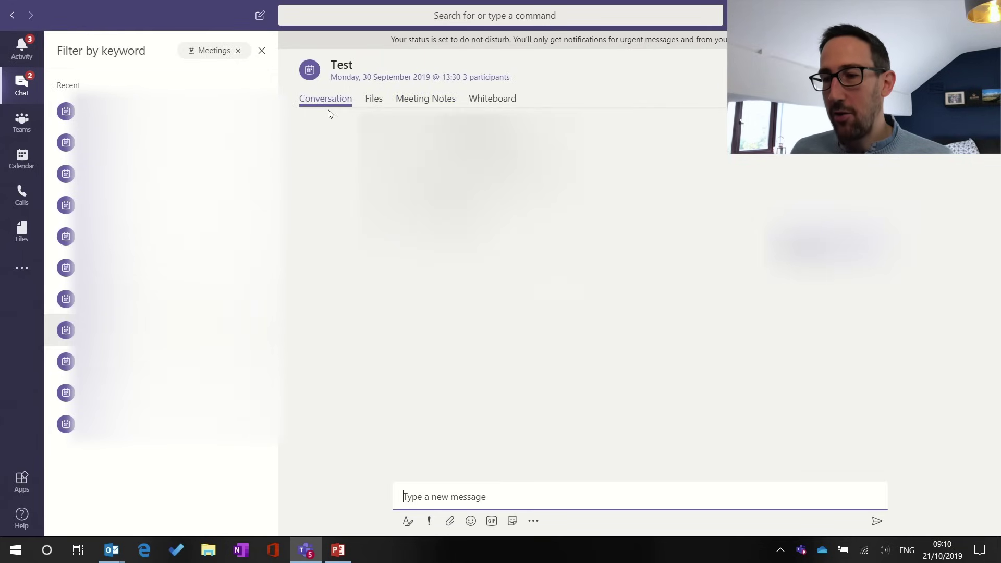
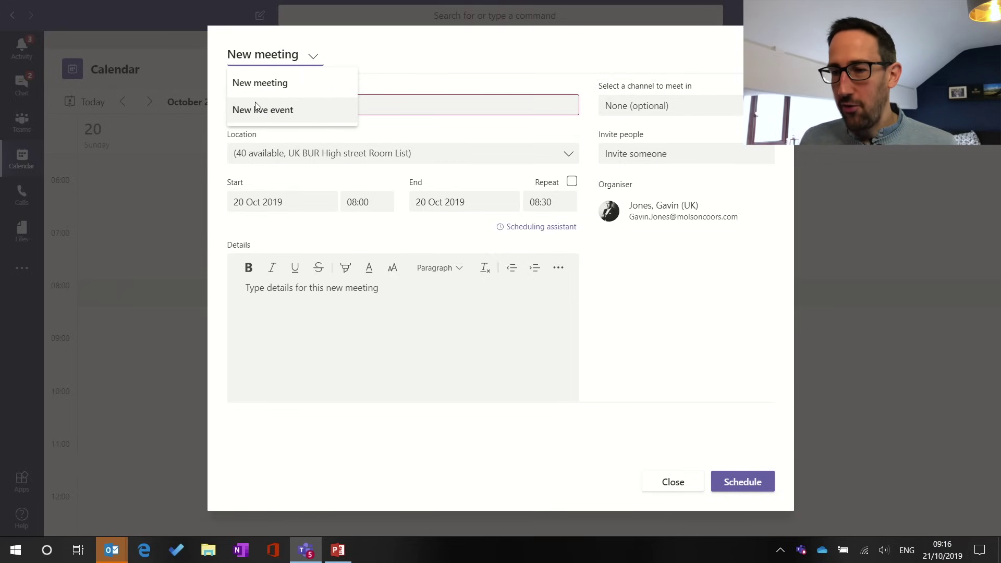
Switch the new meeting form to a new live event and title it "Test Live Event".
left_click(312, 110)
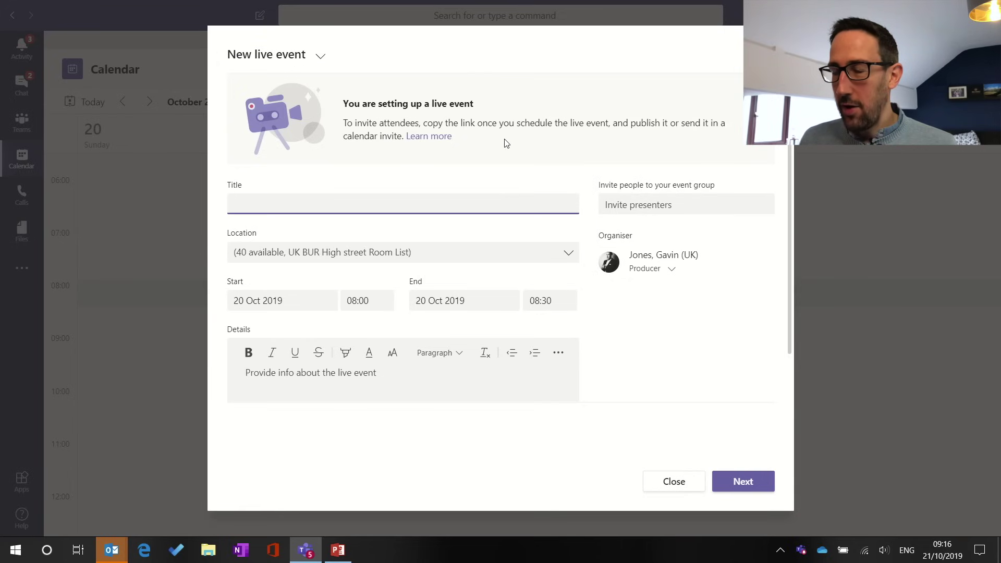
type("Te")
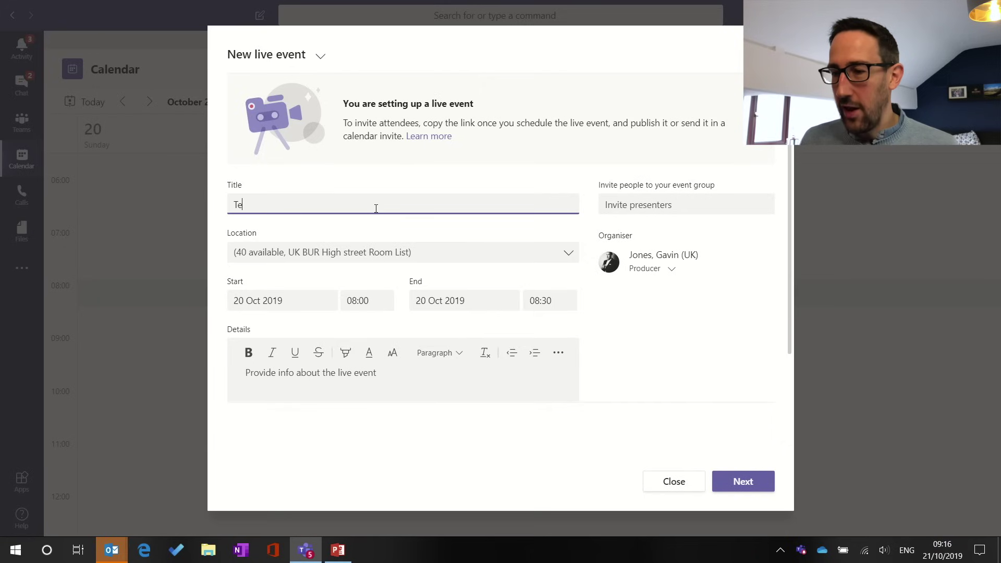
type("st Live En")
type("ent")
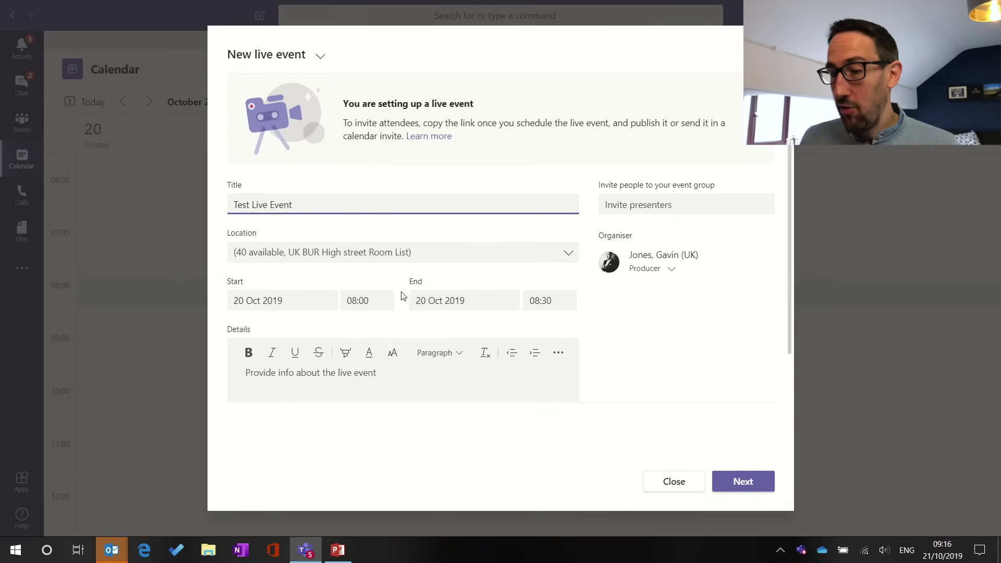
Examine the live event form's start time choices, details box and presenter invitation settings.
left_click(378, 304)
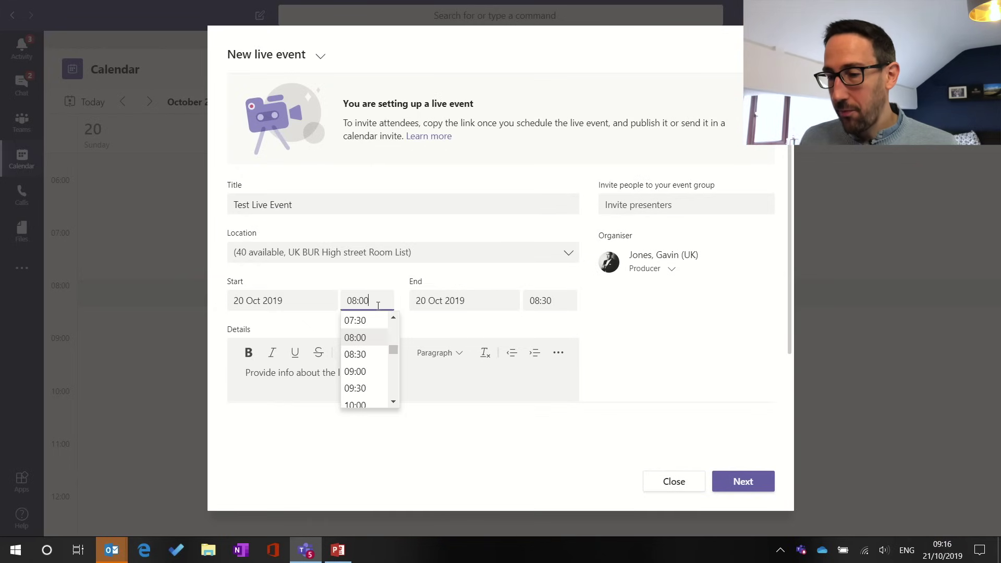
left_click(487, 280)
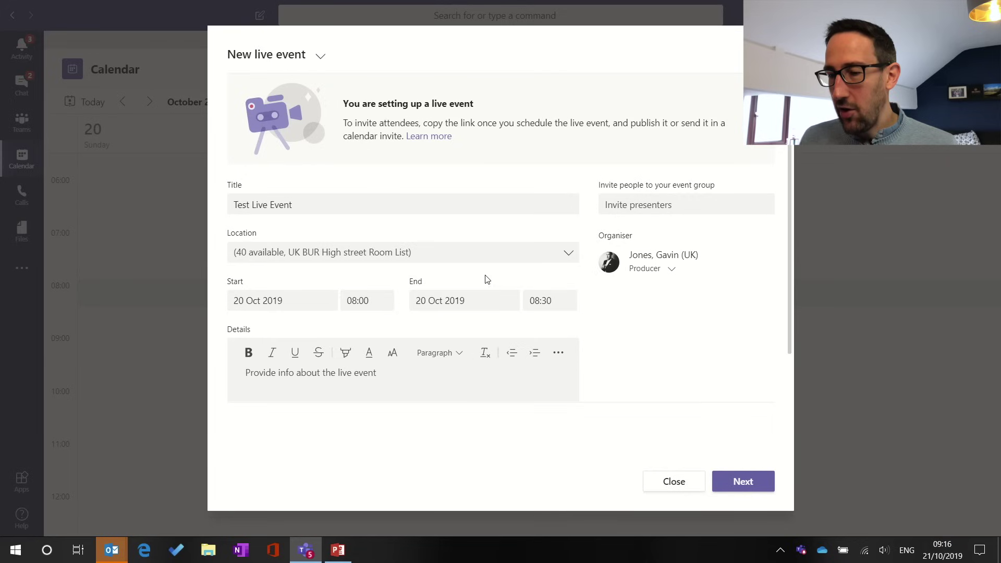
left_click(365, 367)
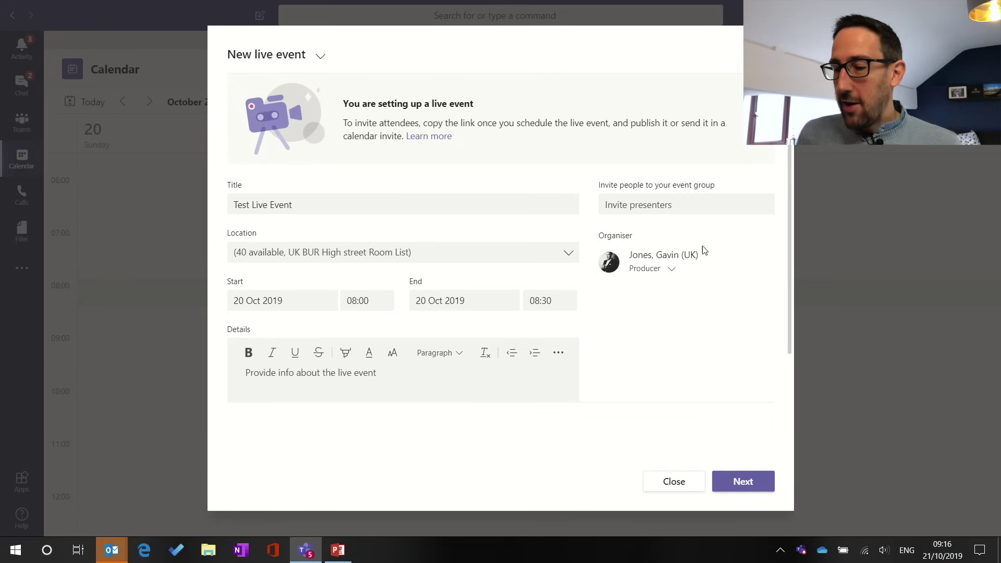
scroll(574, 295, "down", 3)
scroll(574, 295, "up", 1)
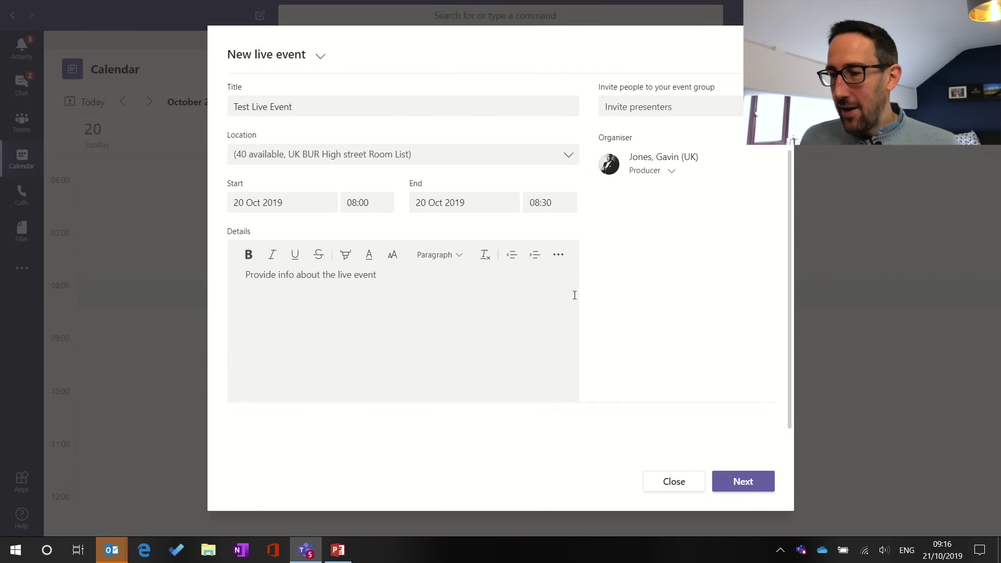
scroll(574, 295, "up", 2)
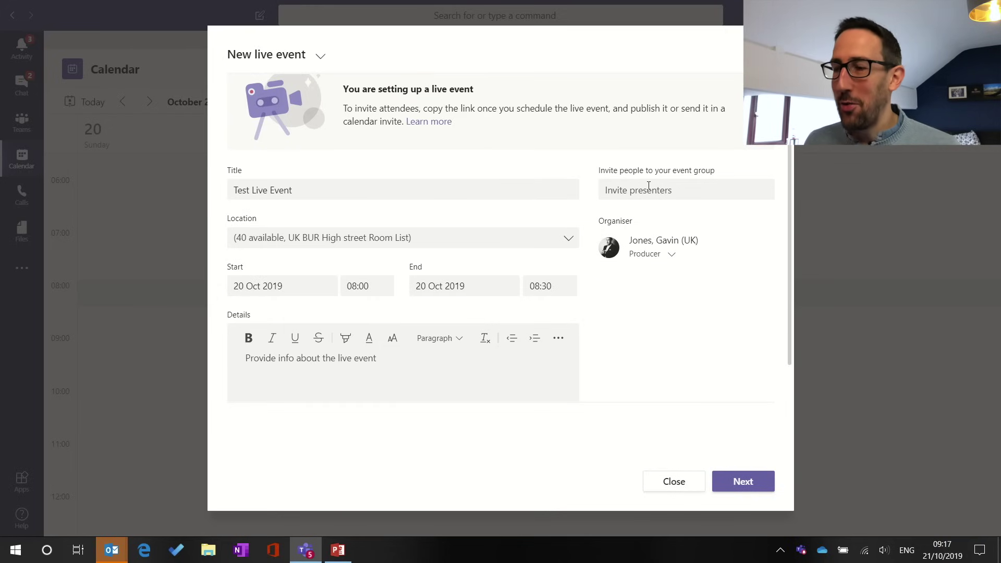
Continue to the live event permissions and restrict viewing to People and groups, adding the RECAP Core Project Team.
left_click(743, 482)
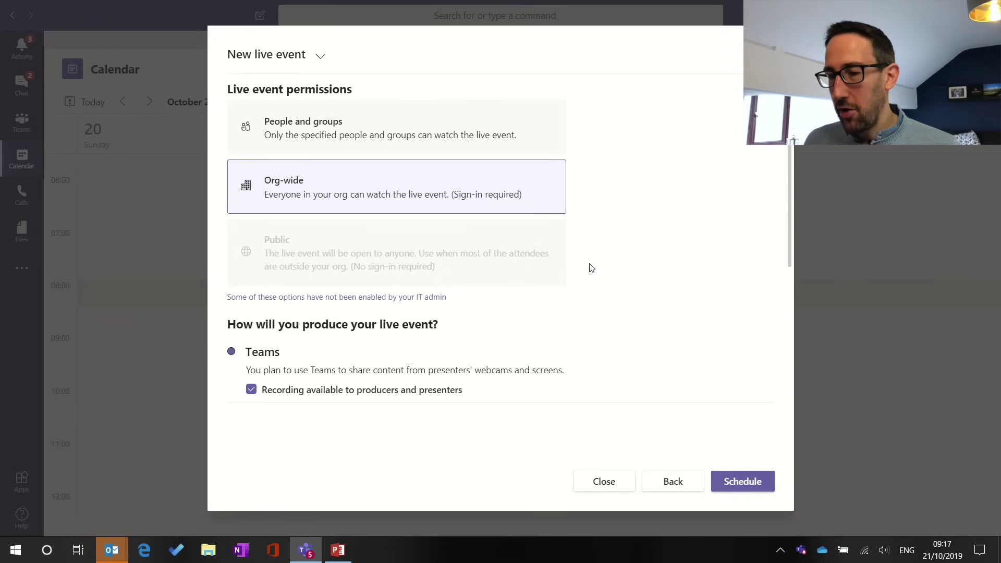
left_click(318, 139)
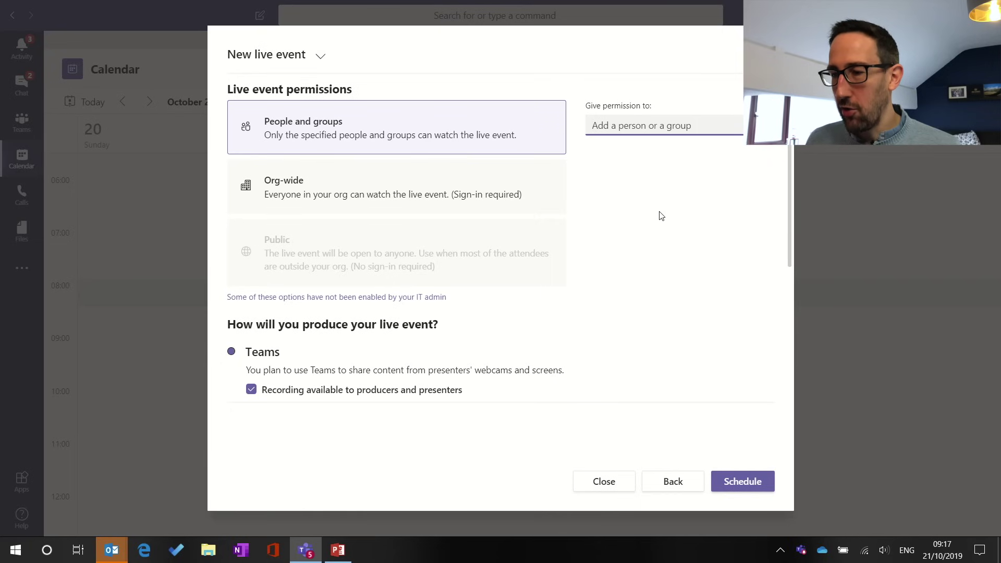
type("recap")
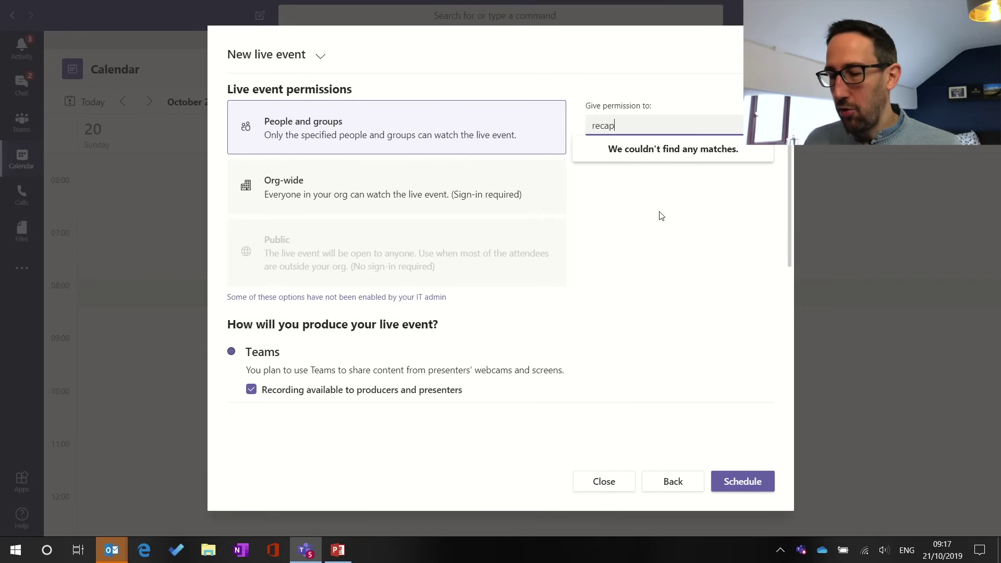
left_click(646, 161)
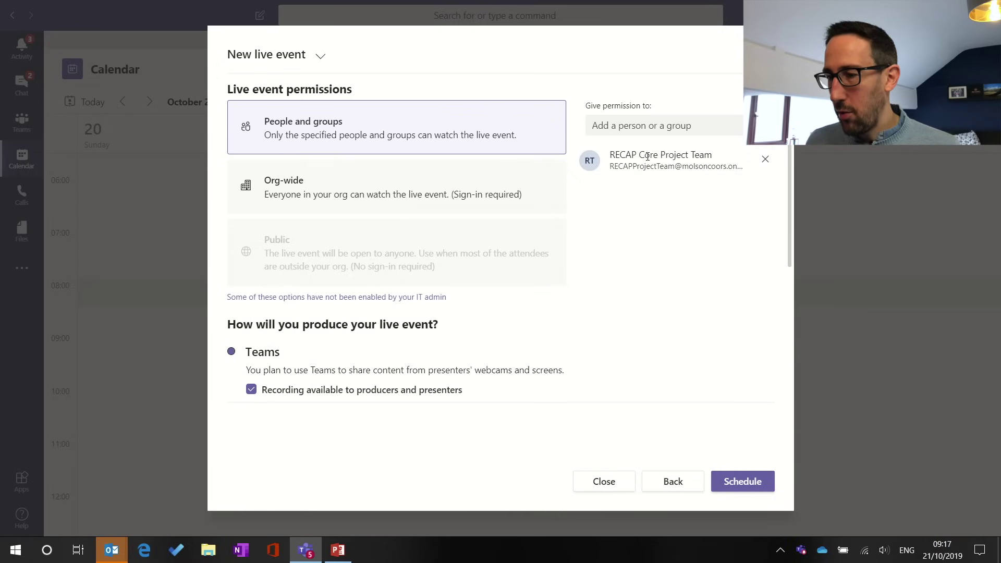
Examine the Teams production options for the live event, including recording availability, spoken caption languages and translation languages.
scroll(518, 266, "down", 1)
scroll(518, 265, "down", 2)
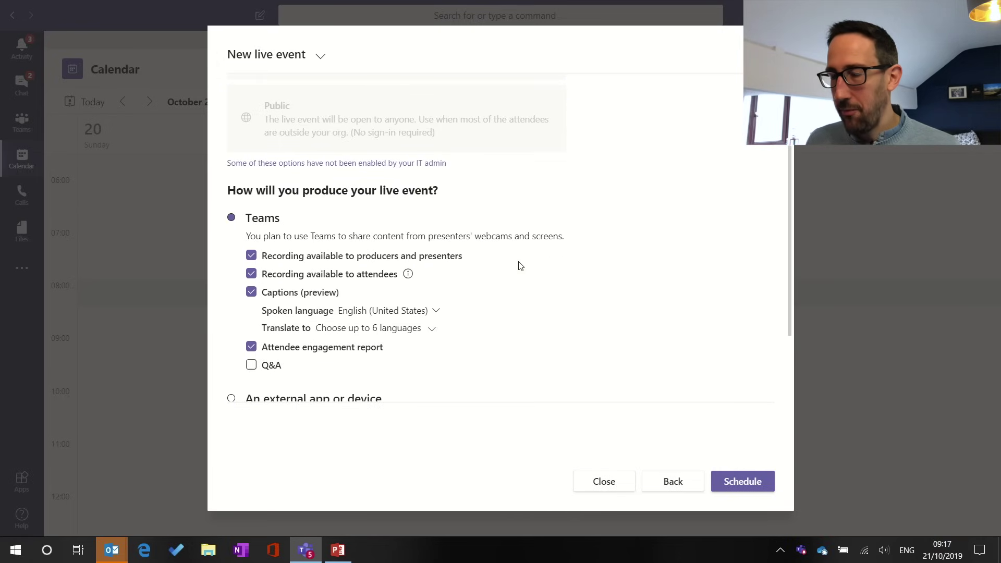
scroll(519, 266, "down", 2)
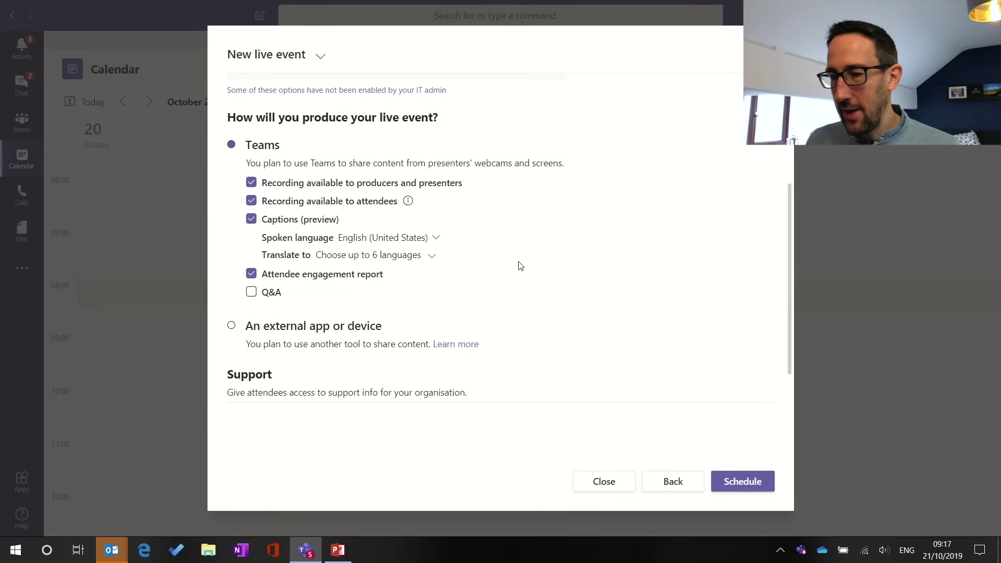
scroll(519, 266, "down", 1)
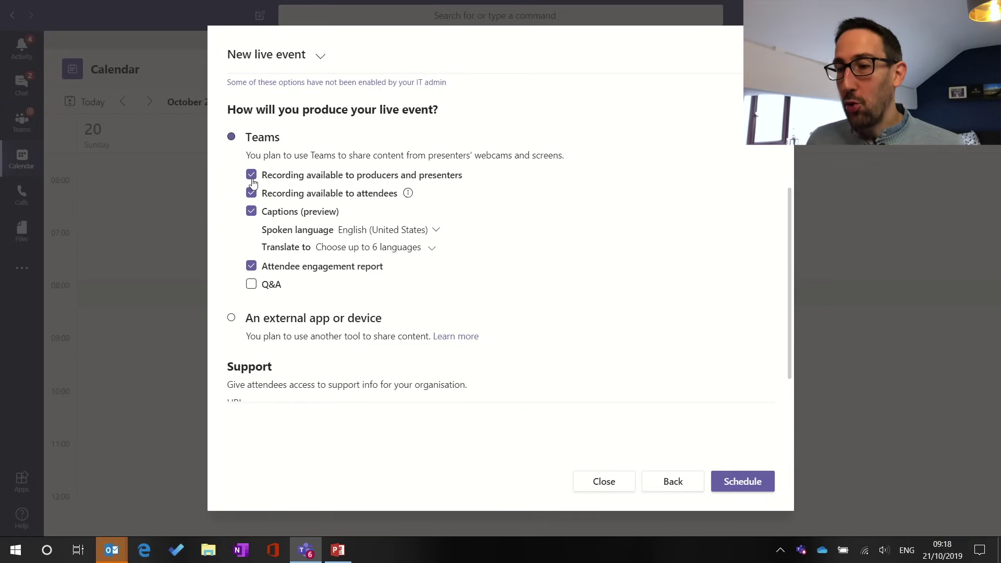
mouse_move(404, 198)
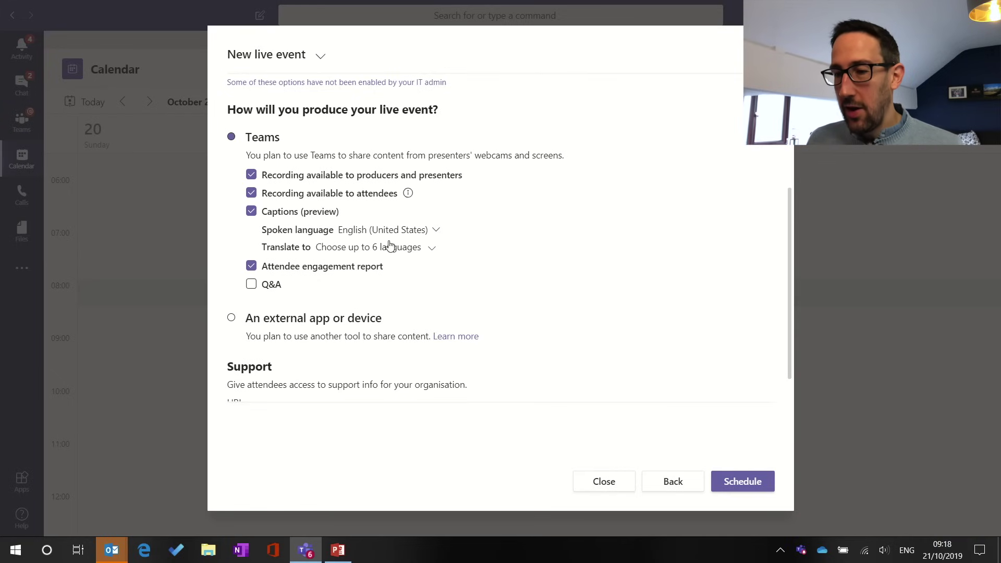
scroll(390, 246, "down", 1)
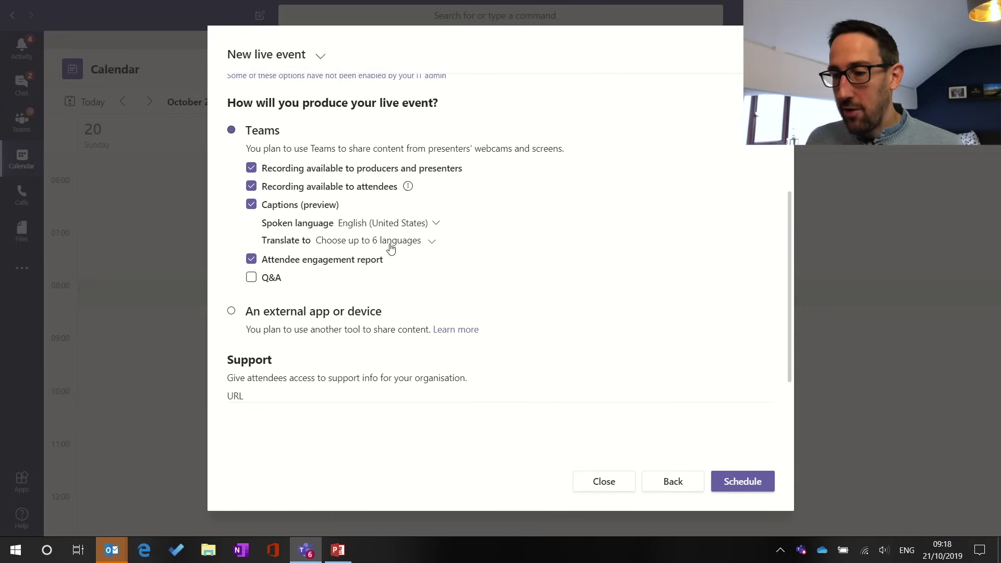
left_click(436, 227)
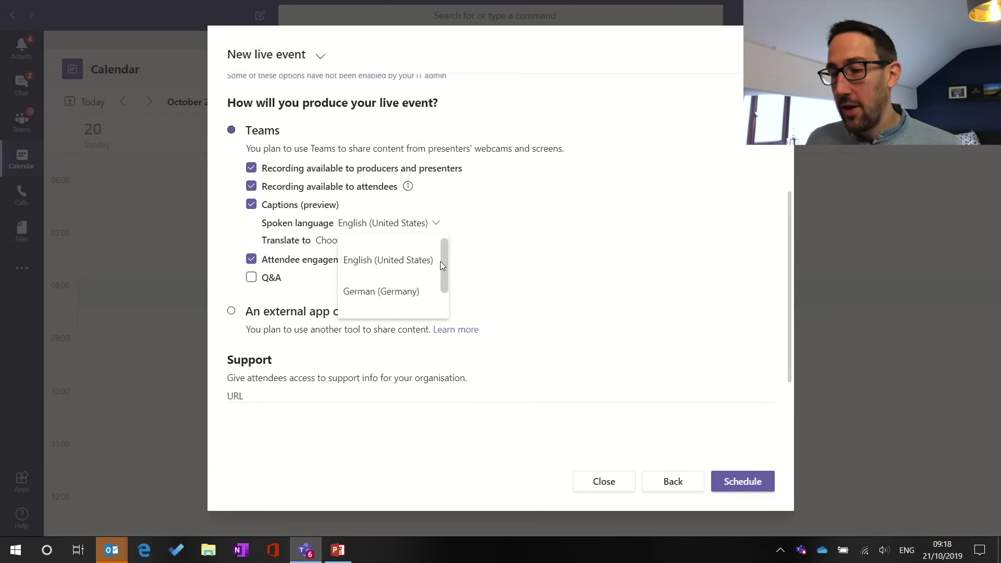
mouse_move(444, 268)
left_mouse_down()
mouse_move(445, 290)
mouse_move(449, 246)
mouse_move(446, 285)
left_mouse_up()
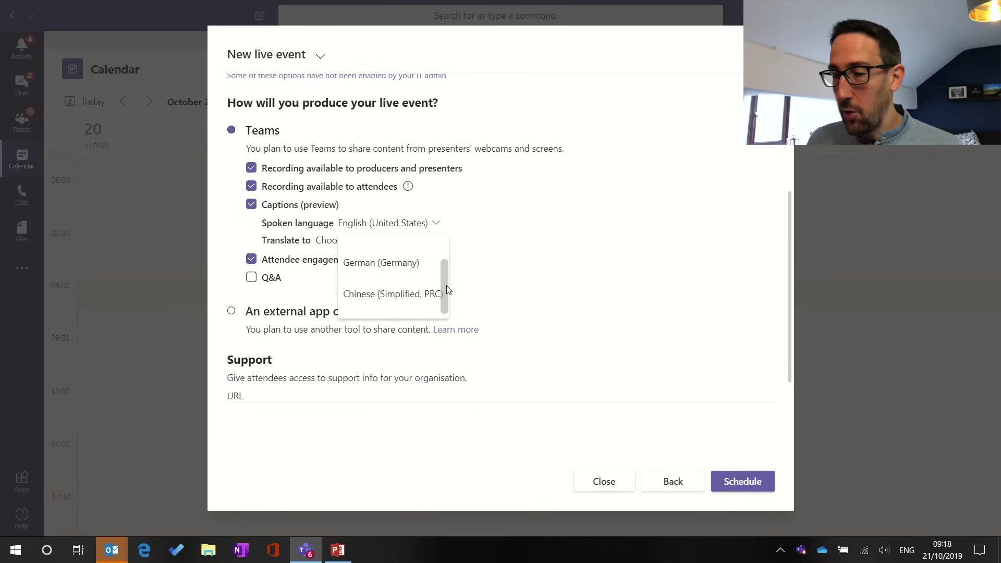
left_click(449, 252)
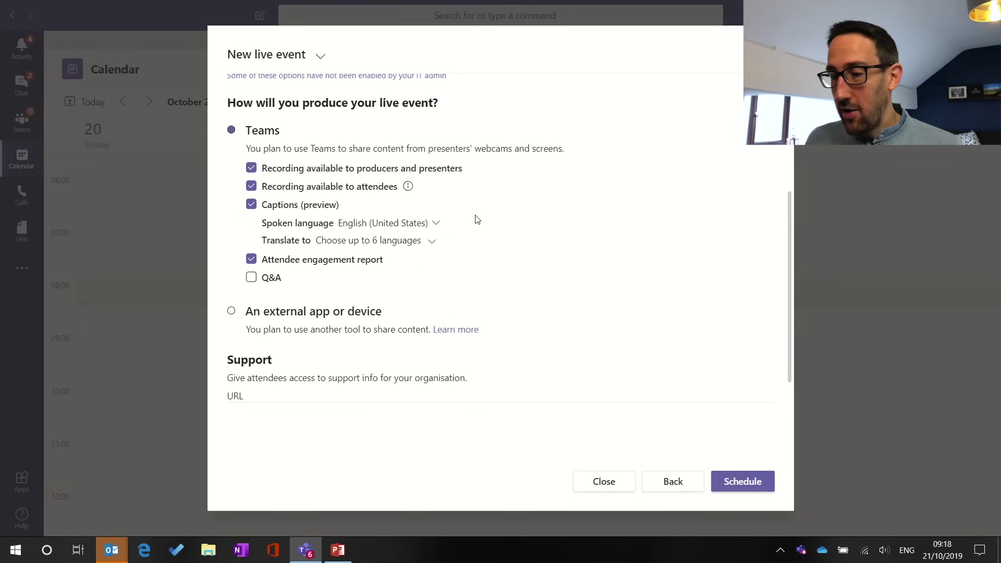
left_click(419, 242)
scroll(374, 416, "down", 5)
scroll(375, 416, "down", 10)
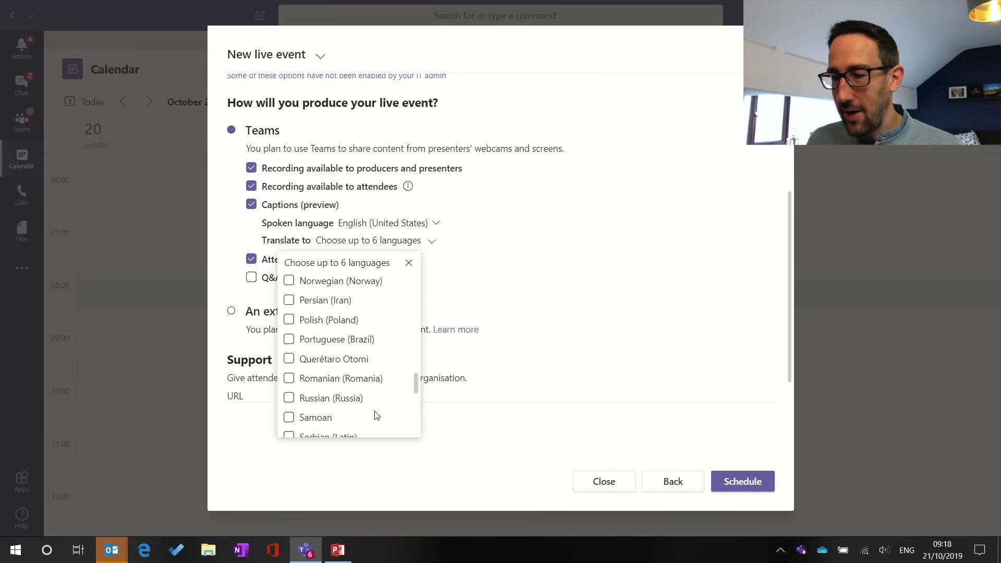
left_click(530, 258)
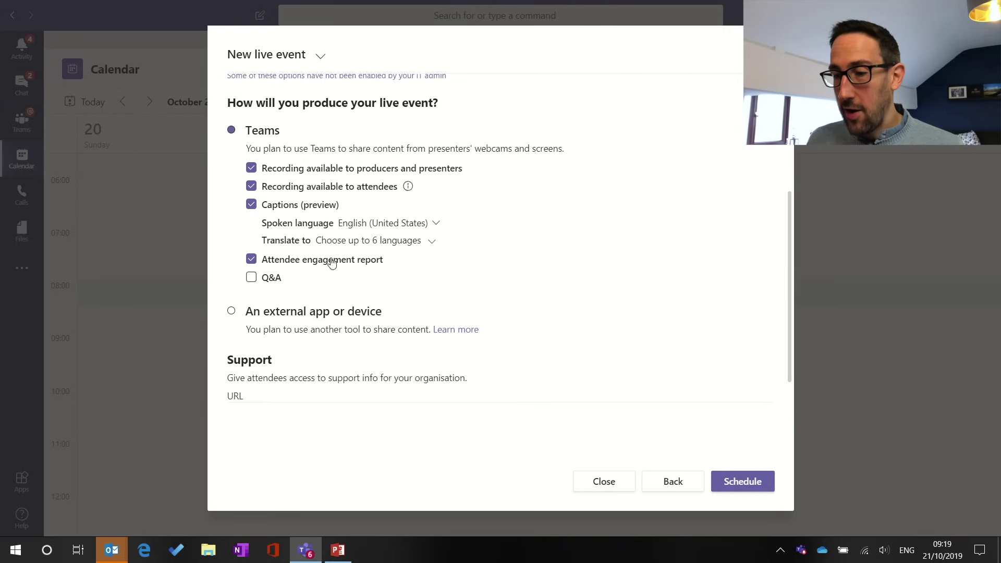
Enable Q&A for the live event and schedule it.
left_click(252, 279)
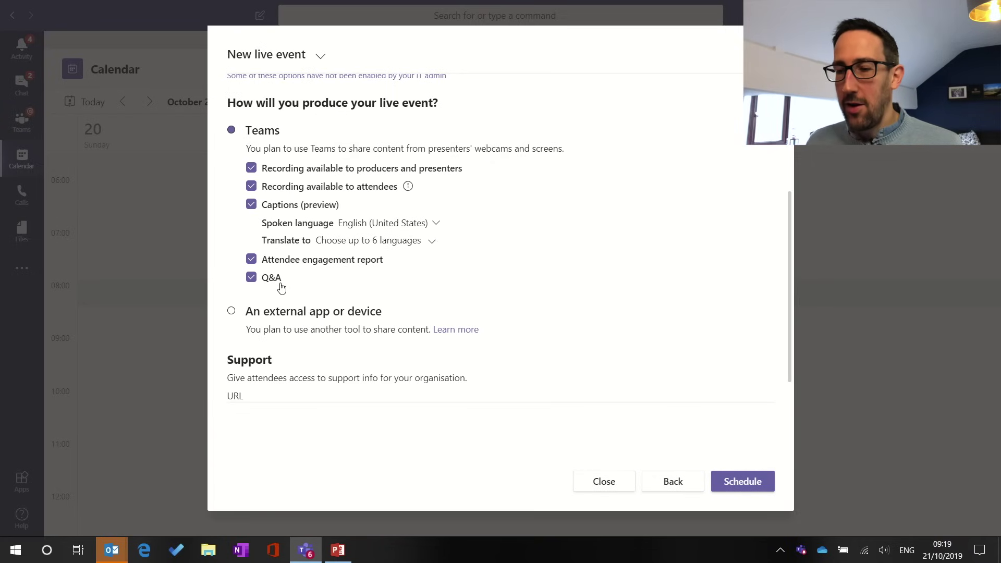
key("Tab")
key("Tab")
key("Tab")
type("https://support.office.com/home/contact")
scroll(279, 286, "up", 10)
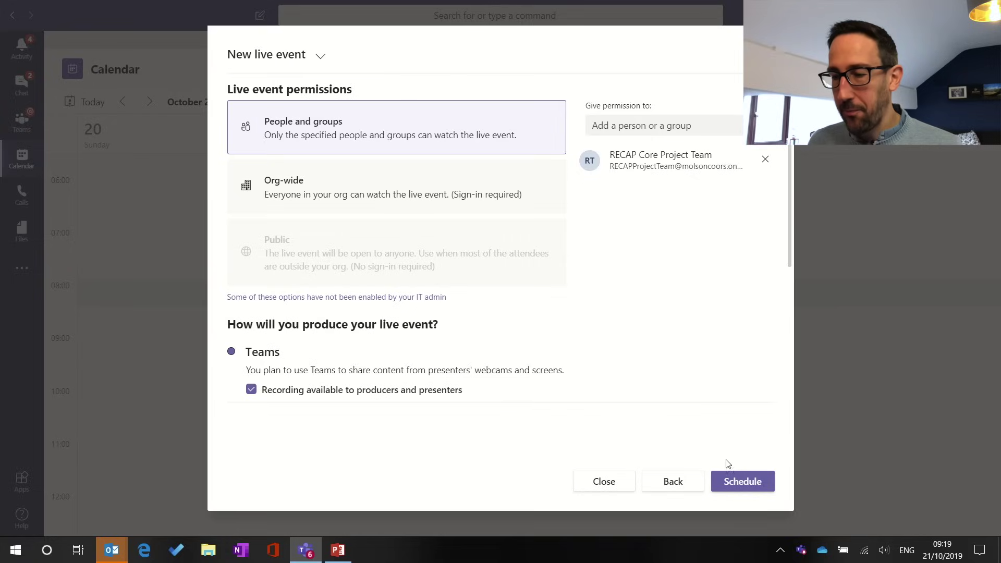
left_click(732, 480)
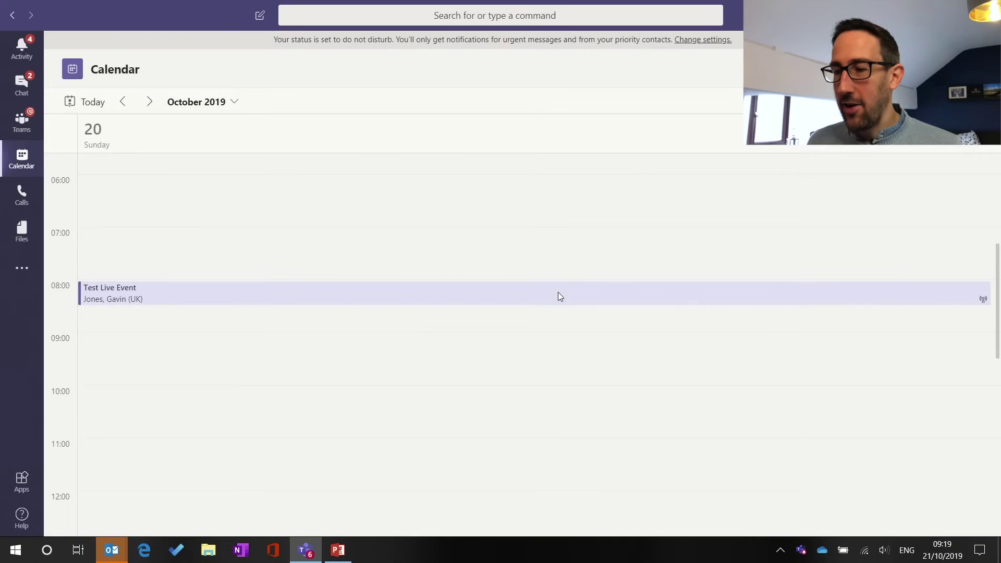
Open the details of Test Live Event from the calendar and copy its attendee link.
left_click(560, 296)
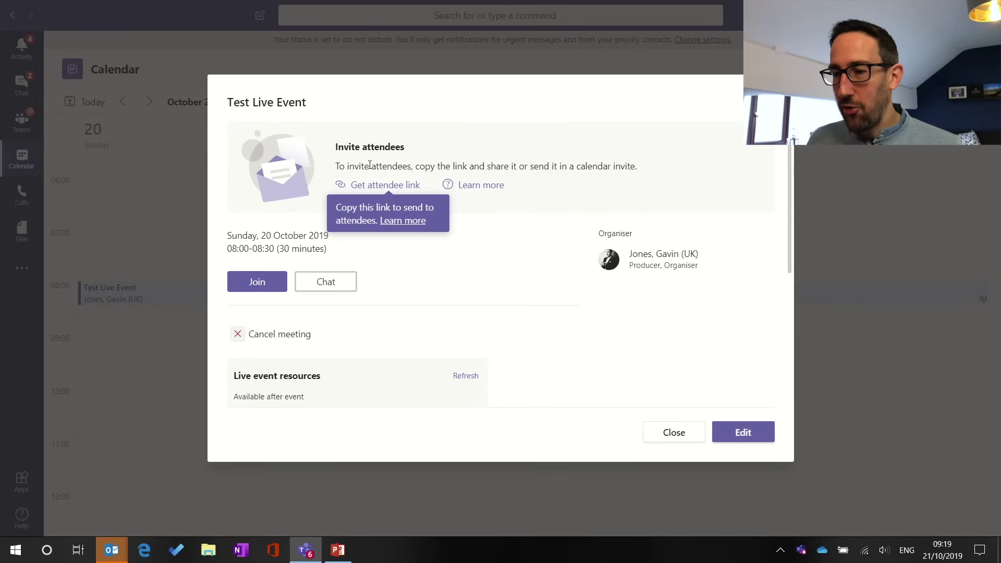
left_click(587, 192)
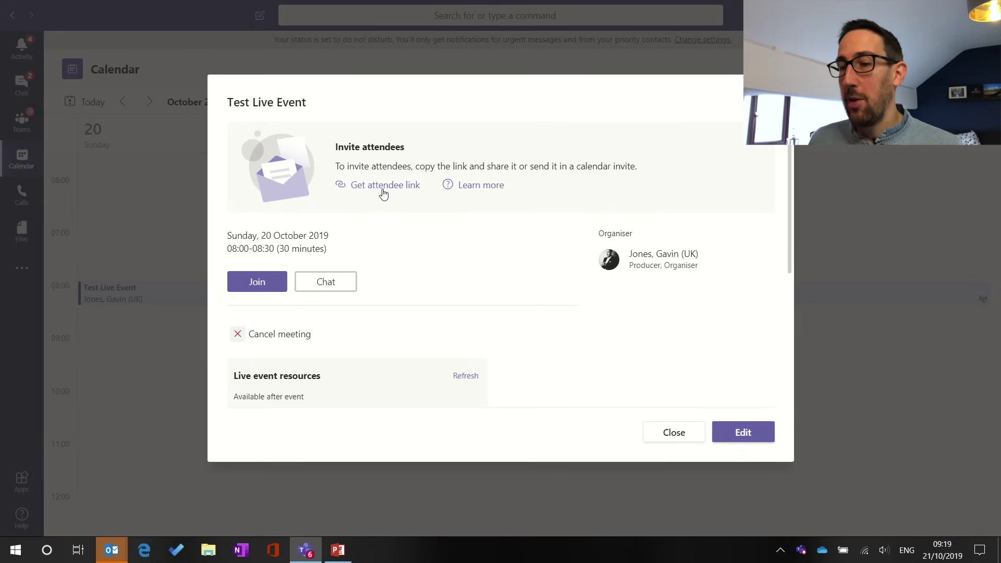
left_click(383, 194)
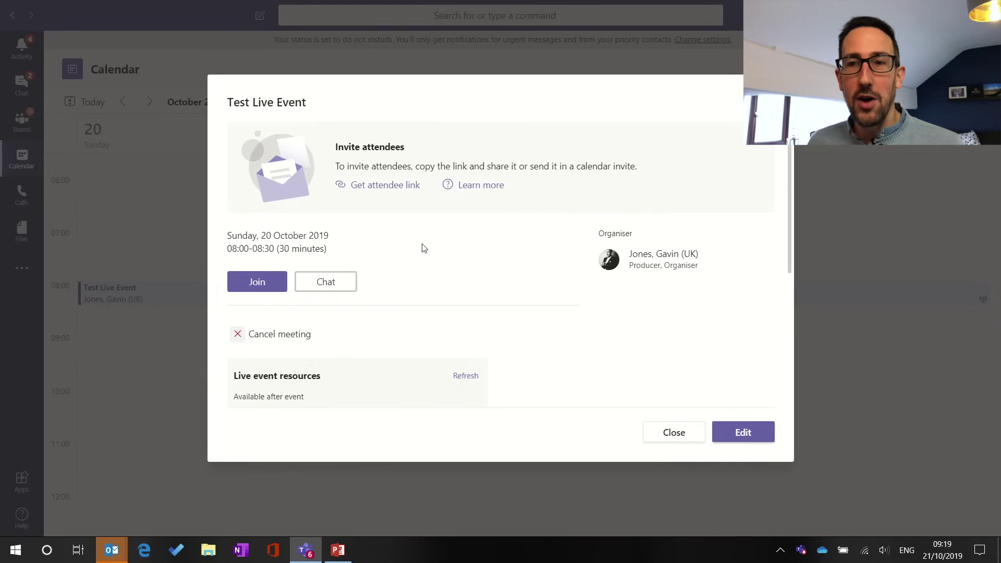
Join Test Live Event as a producer, moving the reminders window out of the way, and turn on the camera.
scroll(525, 324, "down", 5)
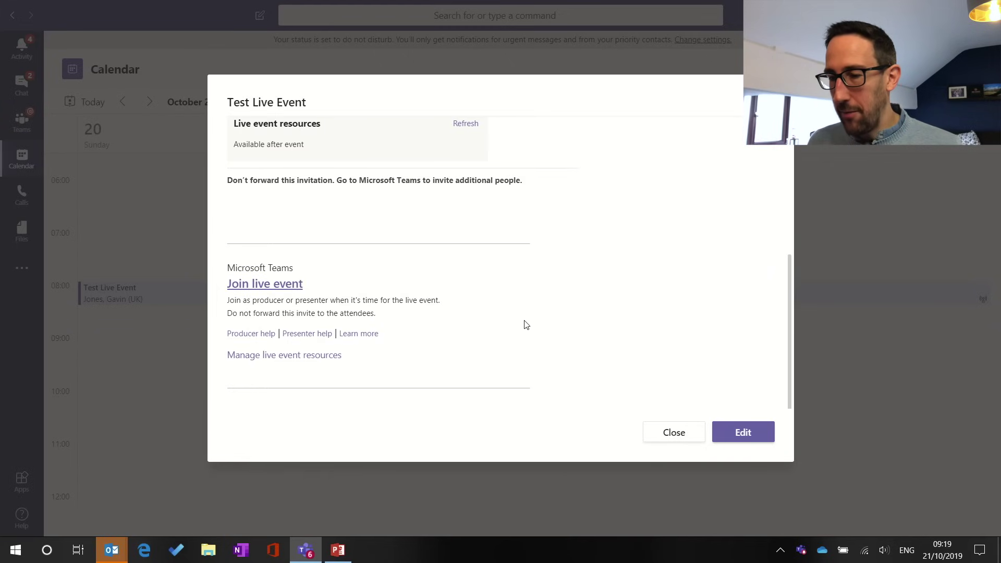
left_click(271, 286)
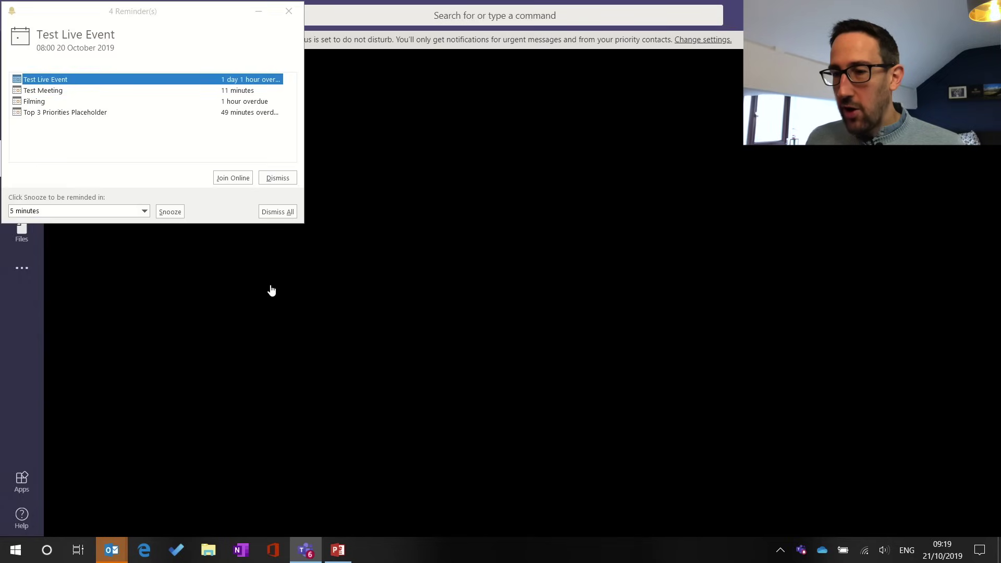
left_click(264, 16)
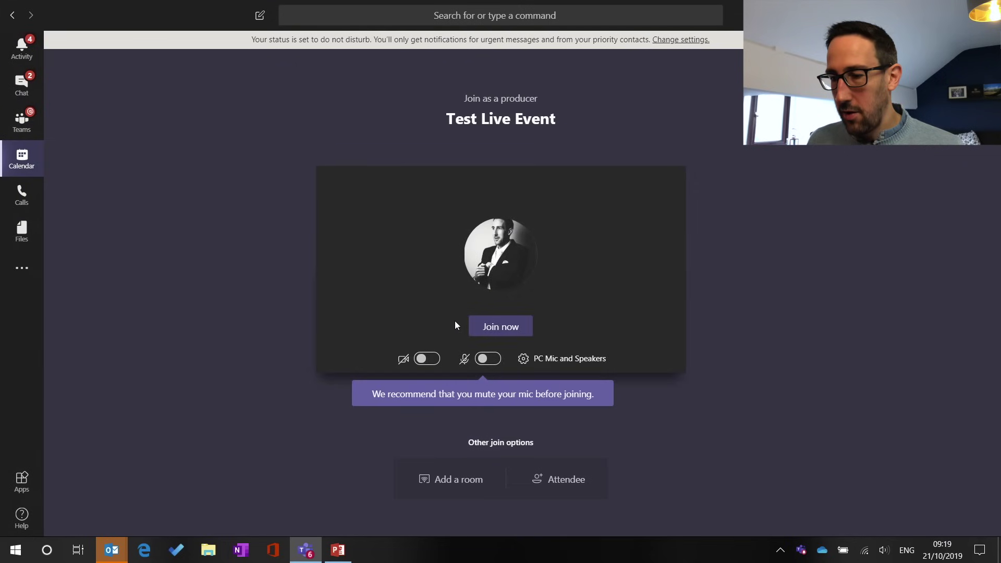
left_click(501, 329)
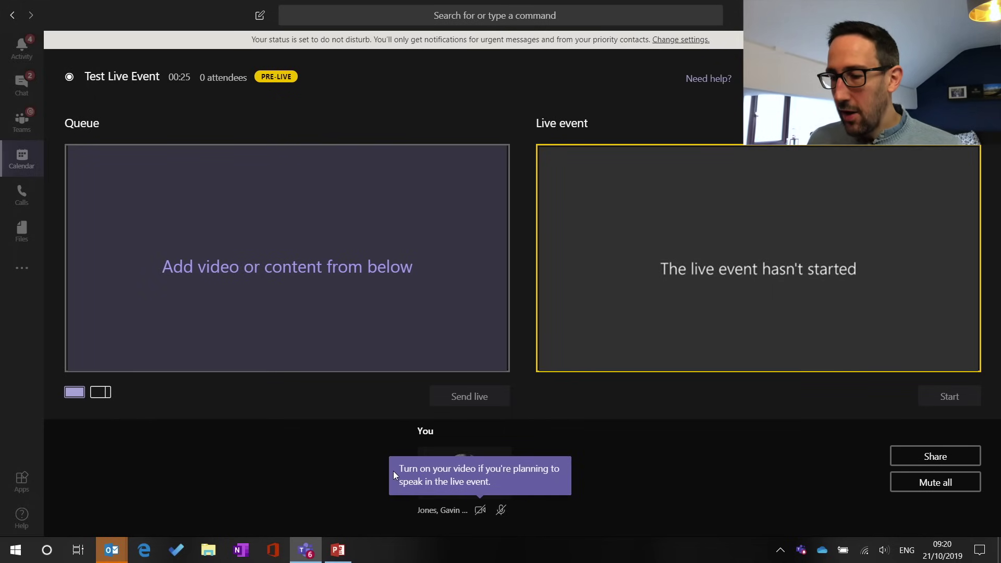
left_click(508, 483)
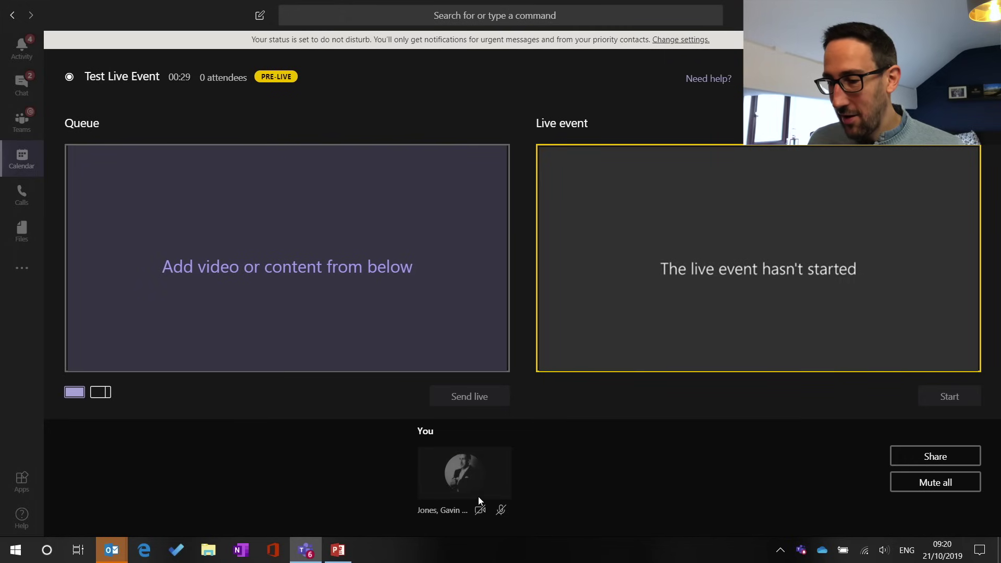
left_click(480, 510)
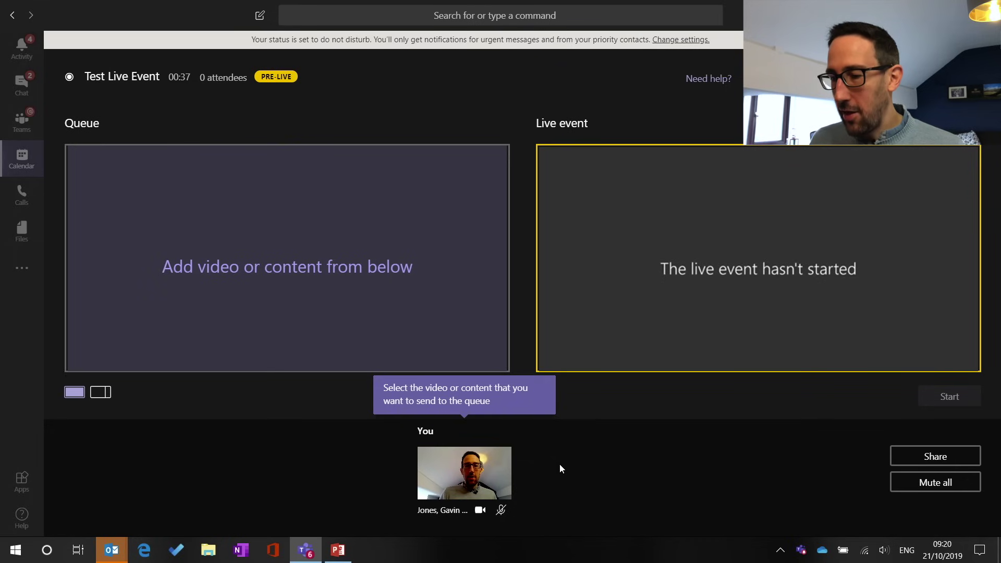
Share the Outlook Calendar window as live event content, then return to the producer view and dismiss the sharing notice.
left_click(917, 453)
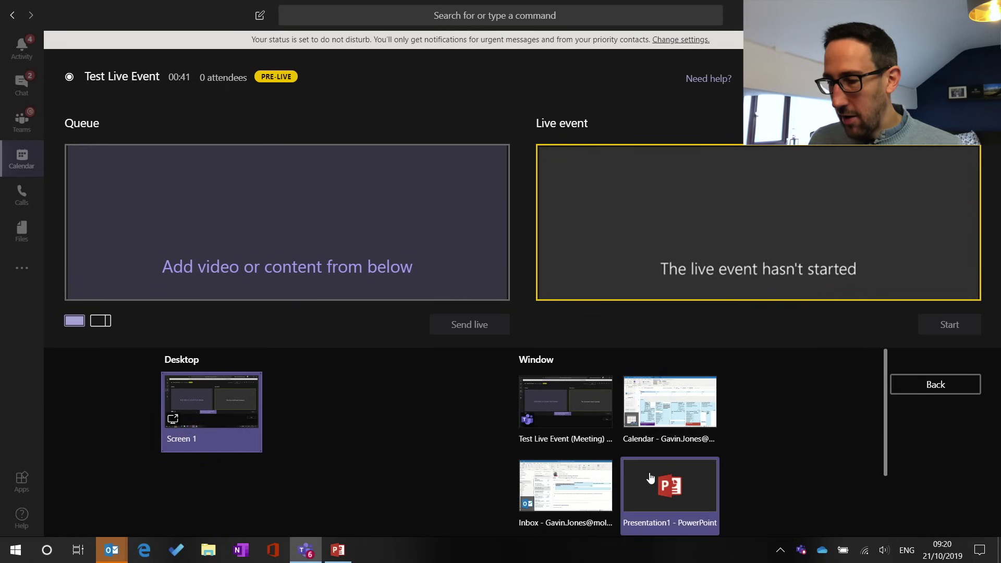
left_click(647, 408)
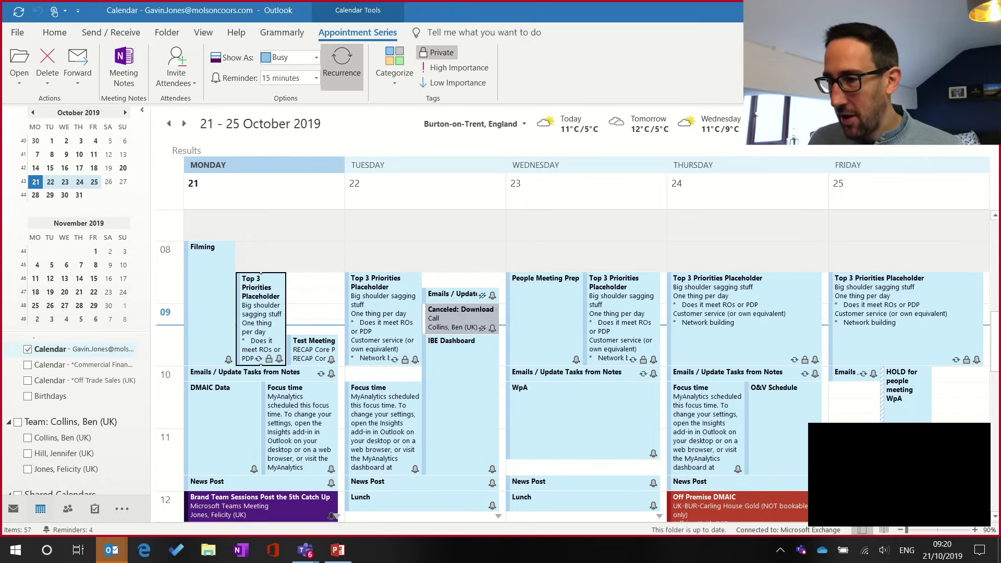
left_click(926, 10)
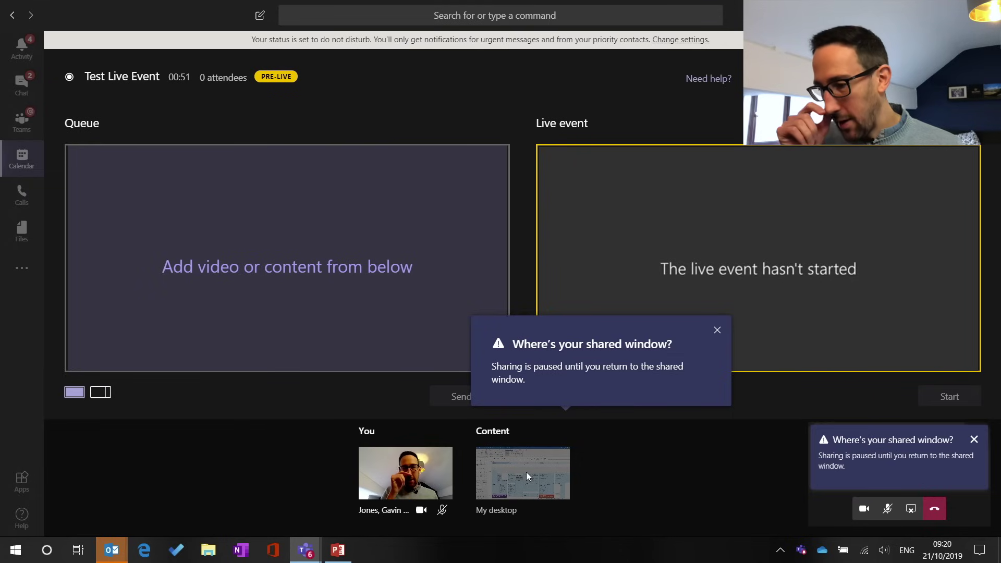
left_click(716, 331)
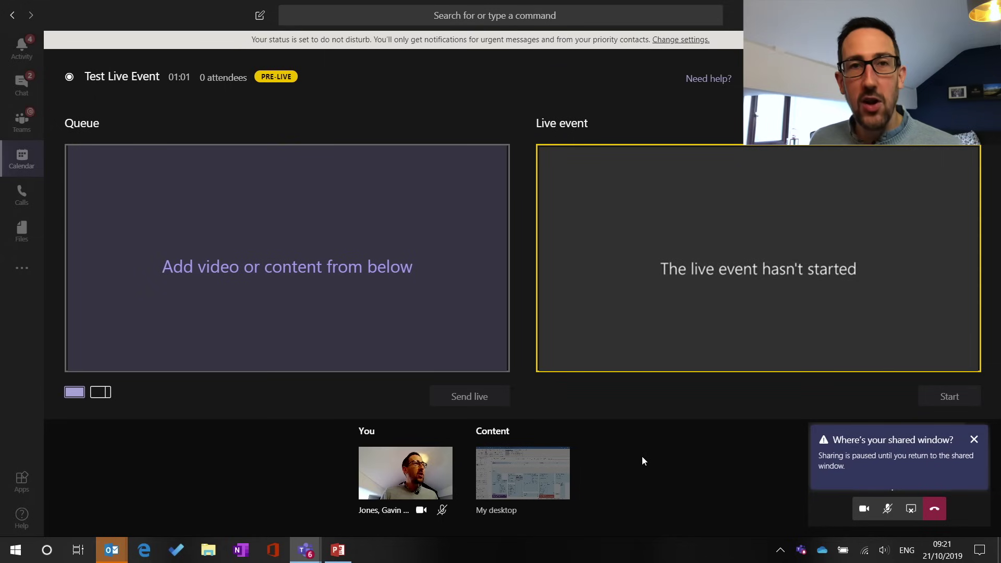
Queue the webcam video and send it to the live event pane, then switch the queue to the content-with-video layout.
left_click(409, 469)
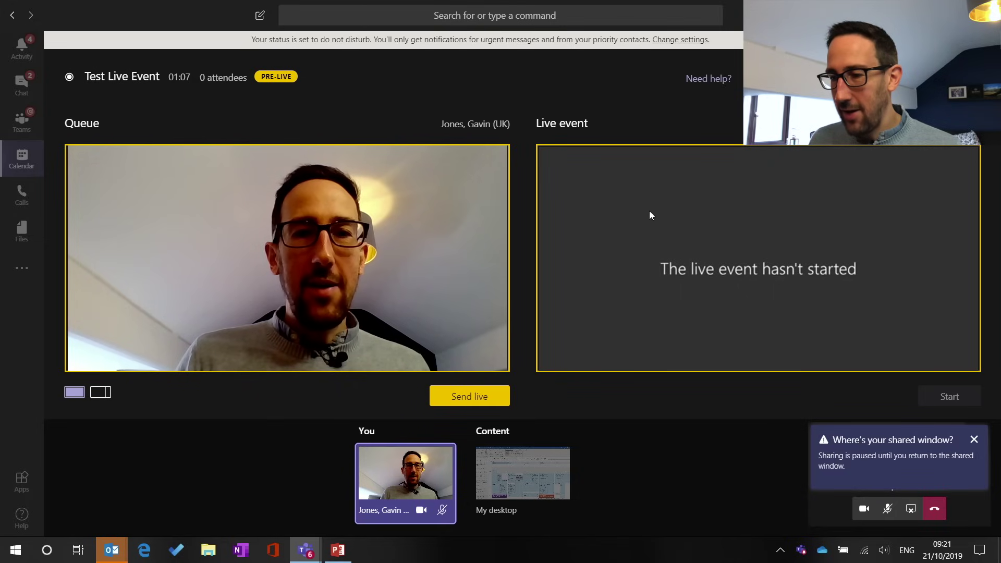
left_click(471, 396)
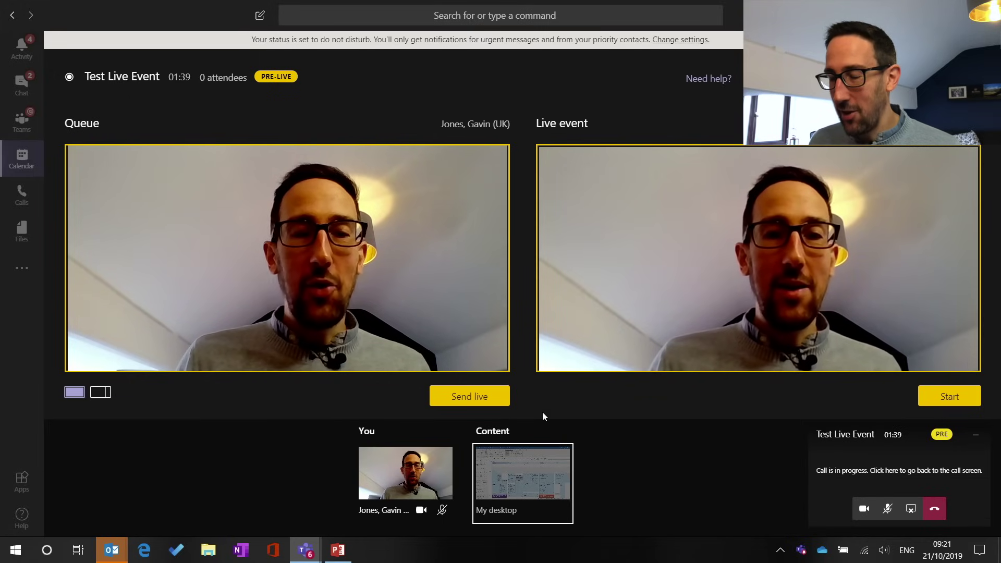
left_click(100, 392)
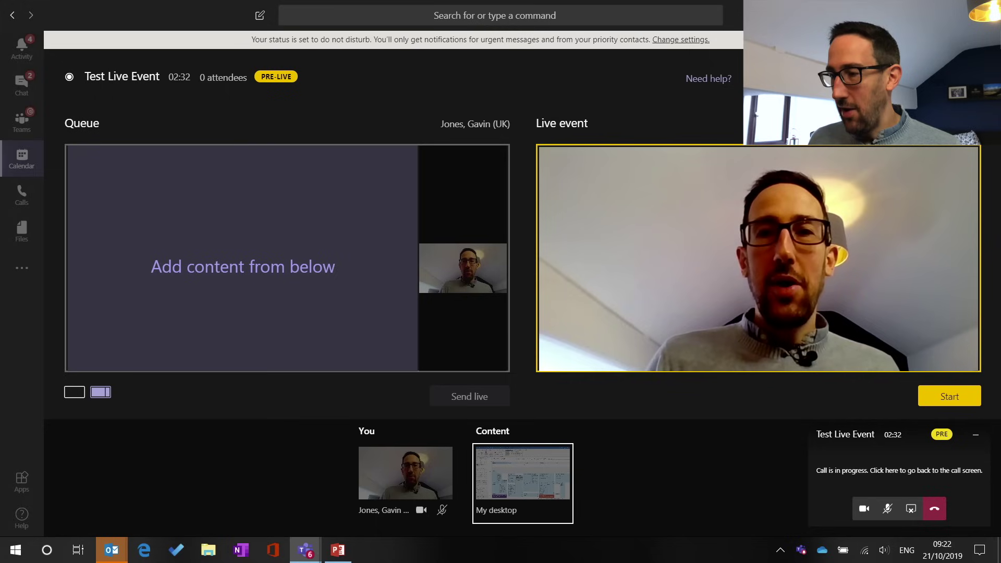
Show the live event Q&A and minimise the floating call window that covers it.
left_click(858, 77)
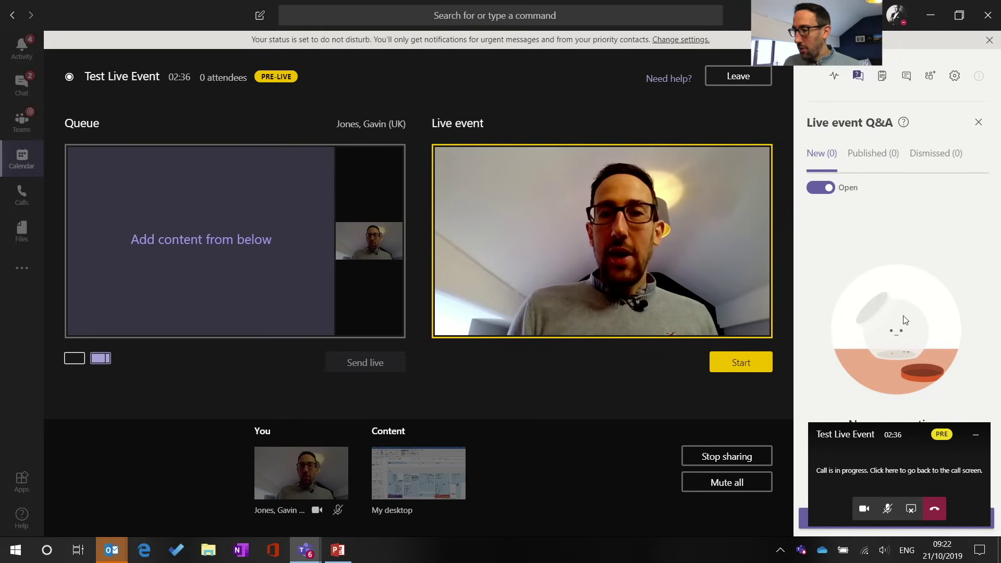
left_click(972, 436)
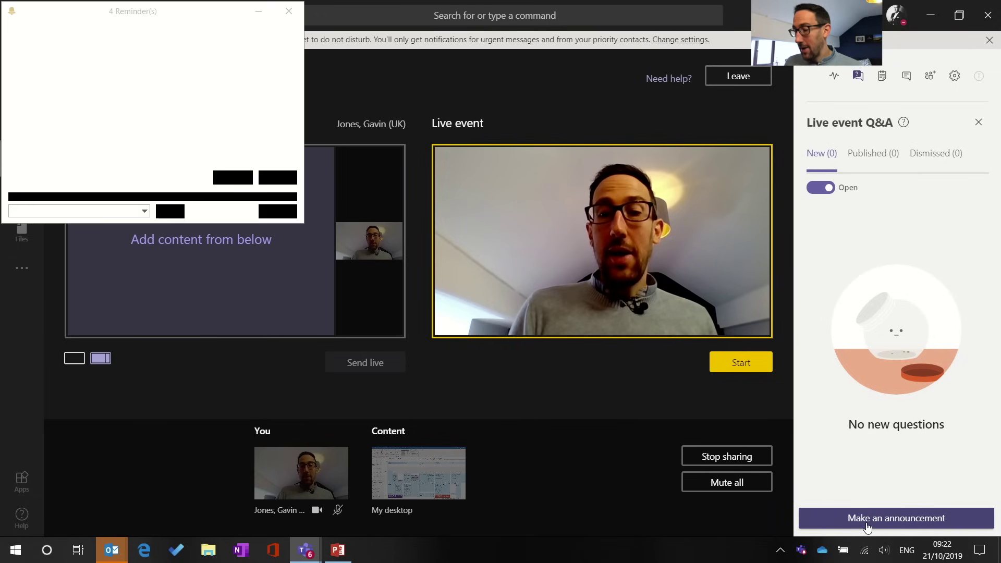
Minimise the reminders window and review the Q&A's published questions with their sort options, the dismissed questions and the new questions.
left_click(258, 11)
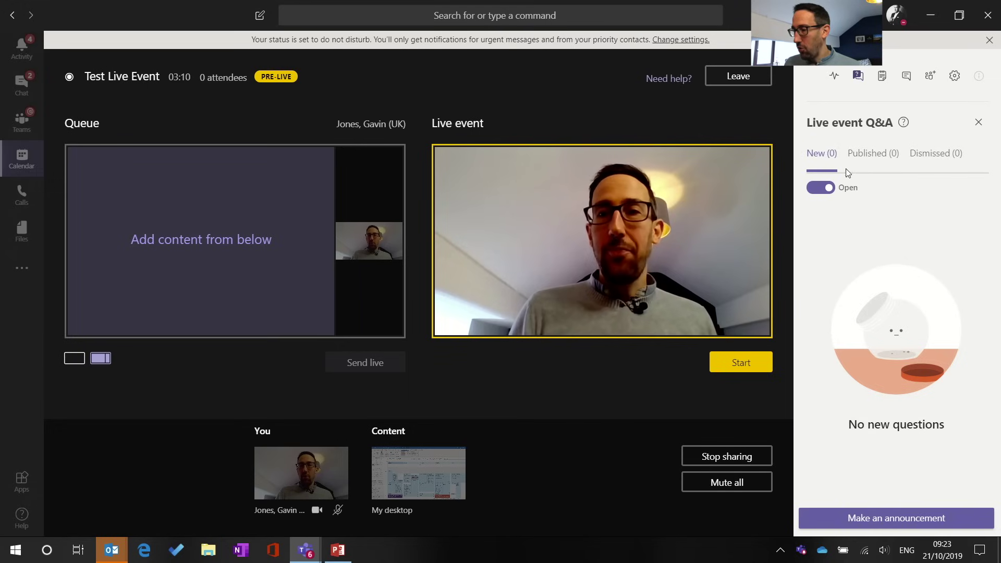
left_click(876, 156)
left_click(955, 187)
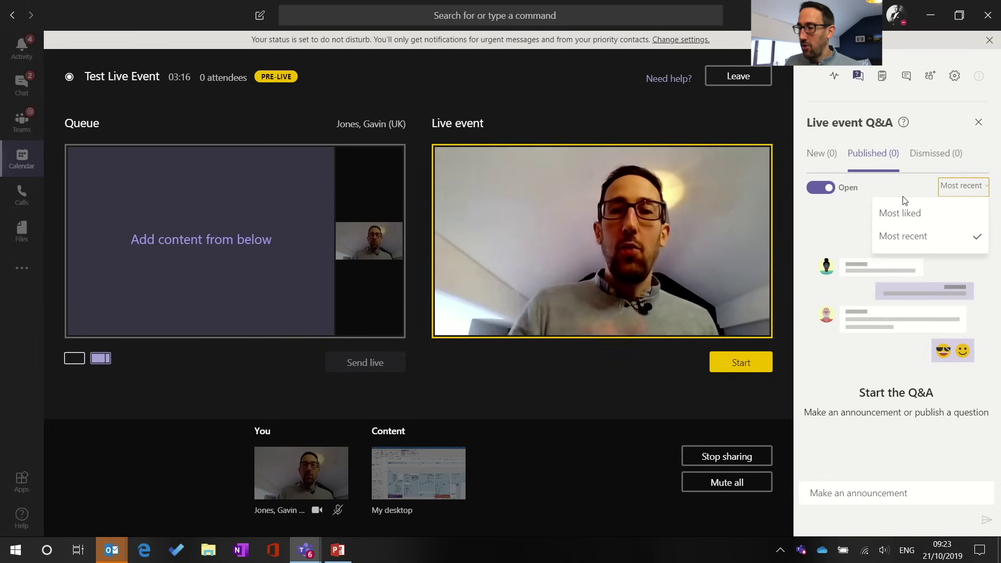
left_click(926, 157)
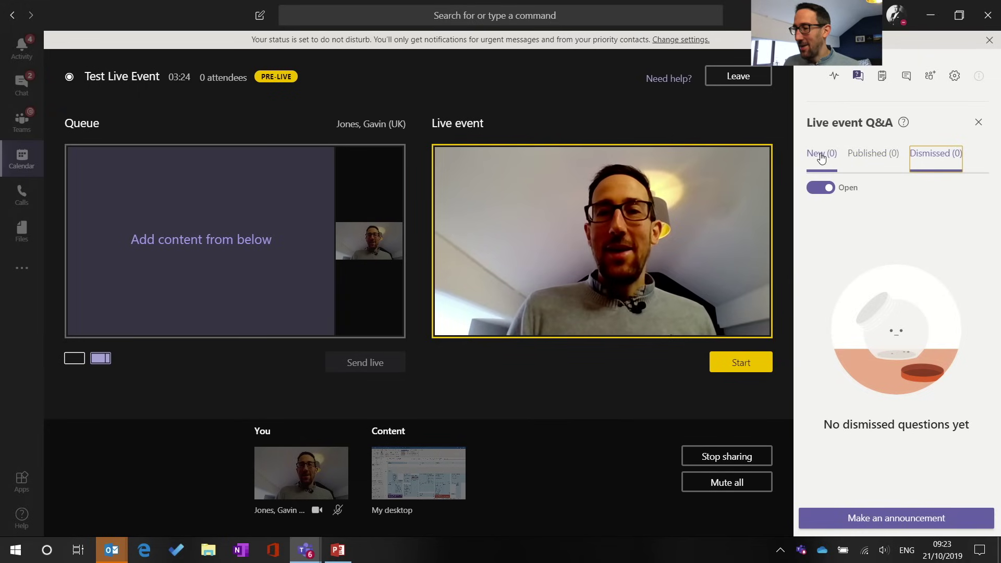
left_click(821, 154)
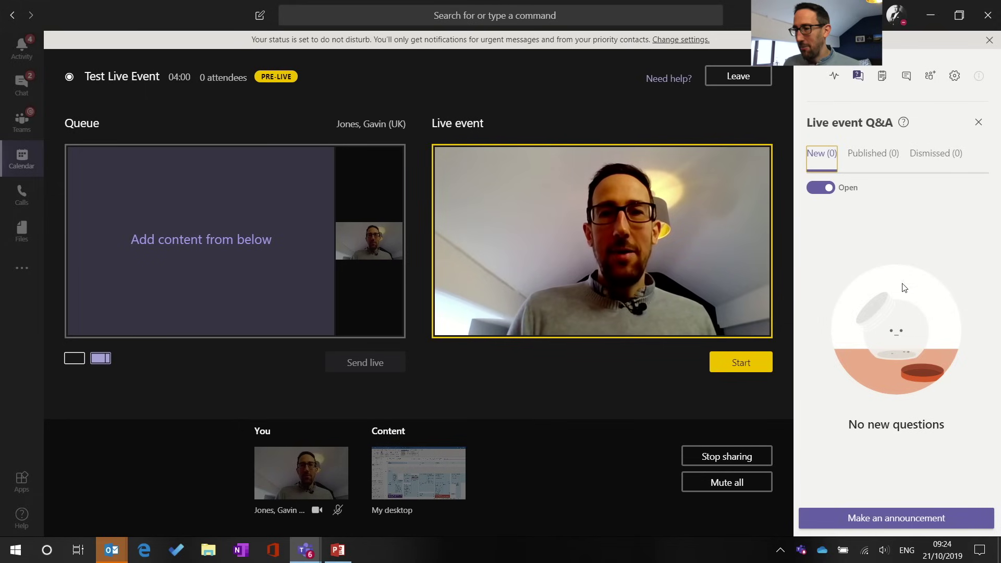
View the live event's meeting notes, meeting chat and list of people in turn.
left_click(882, 78)
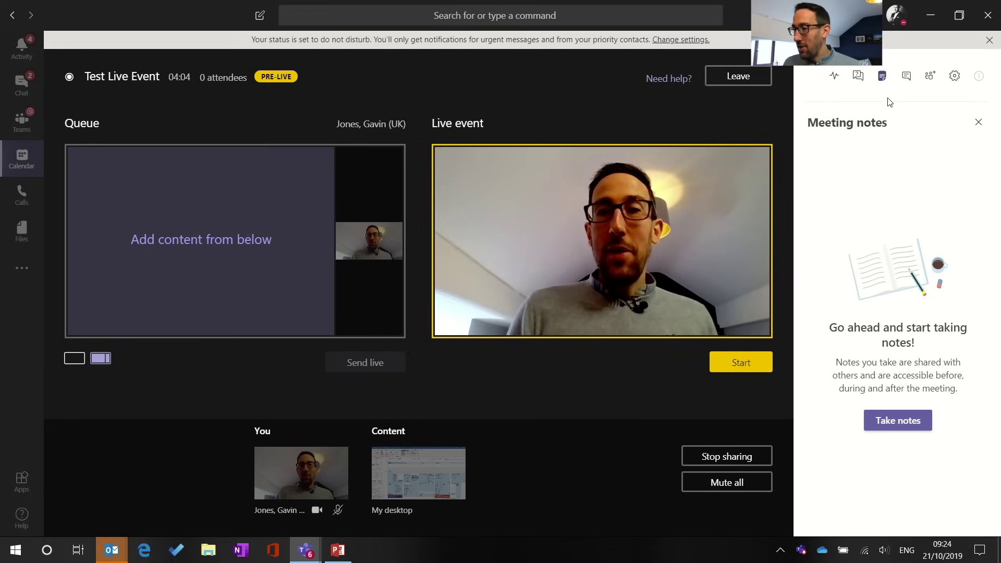
left_click(906, 79)
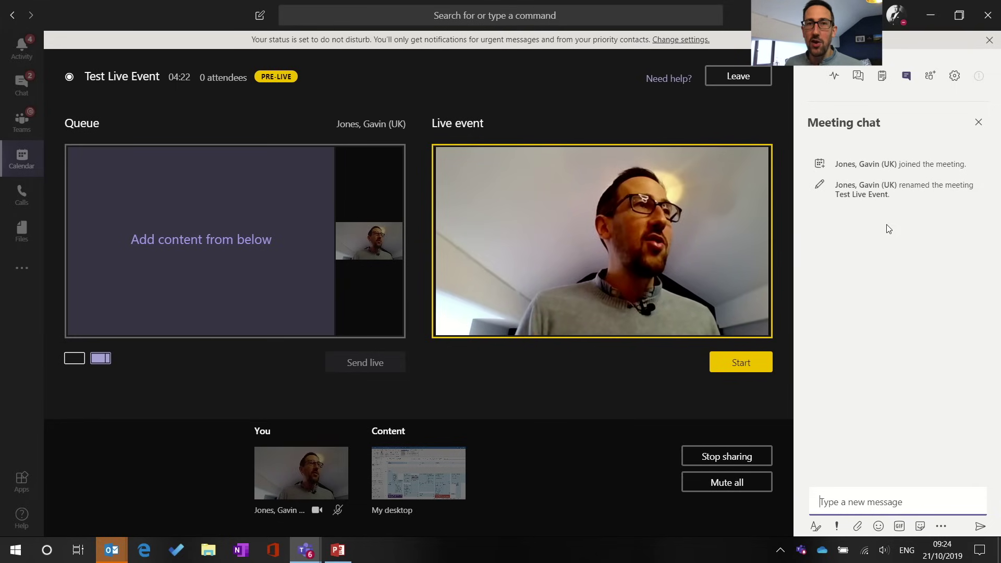
left_click(931, 77)
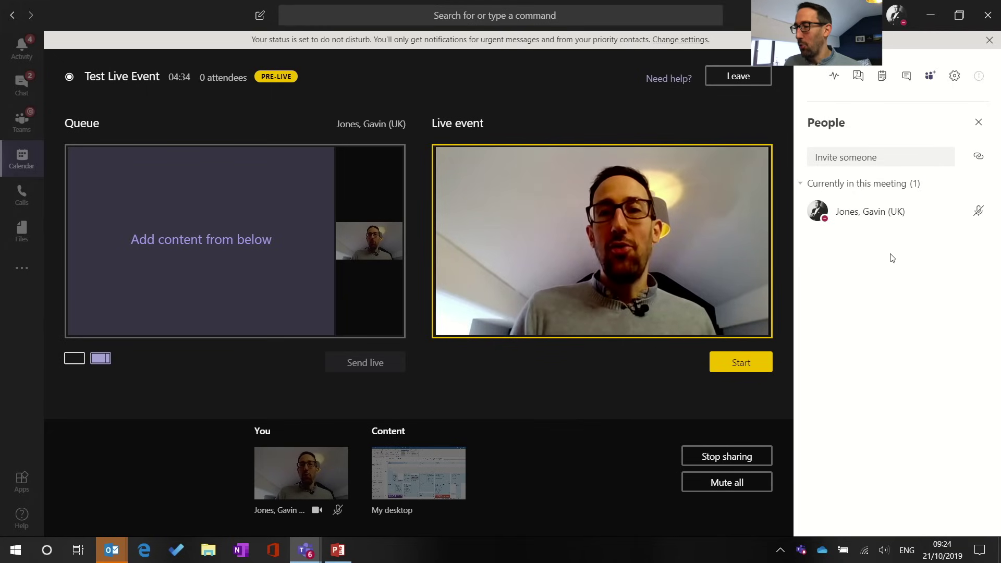
Examine the network, device and policy metrics in the live event's health and performance information, then hide it.
left_click(834, 85)
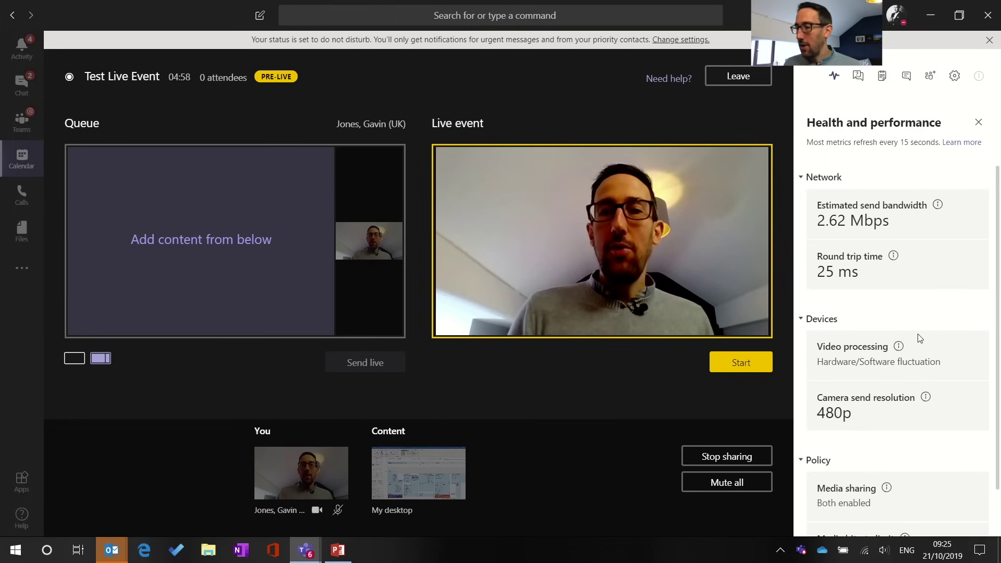
mouse_move(916, 336)
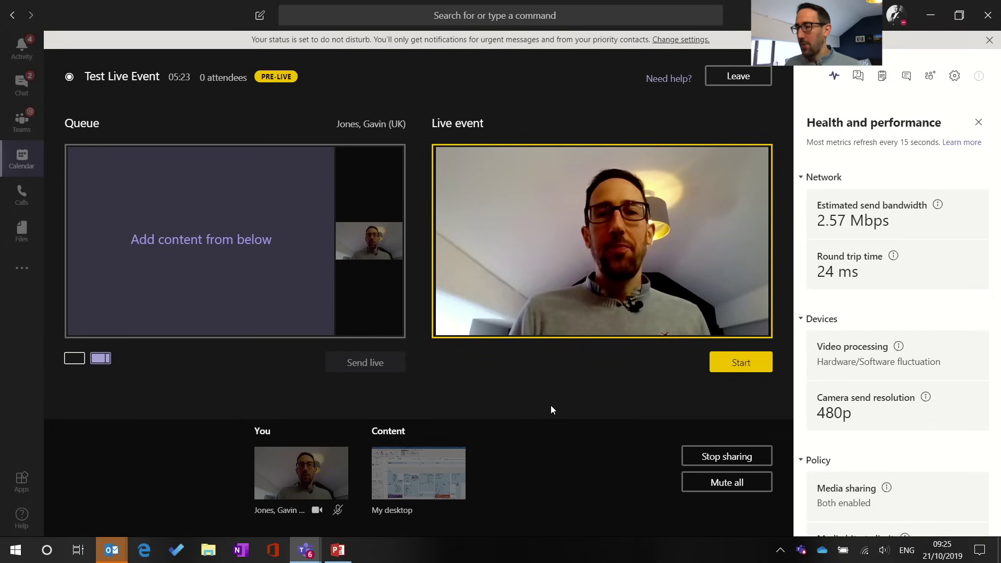
scroll(898, 386, "down", 1)
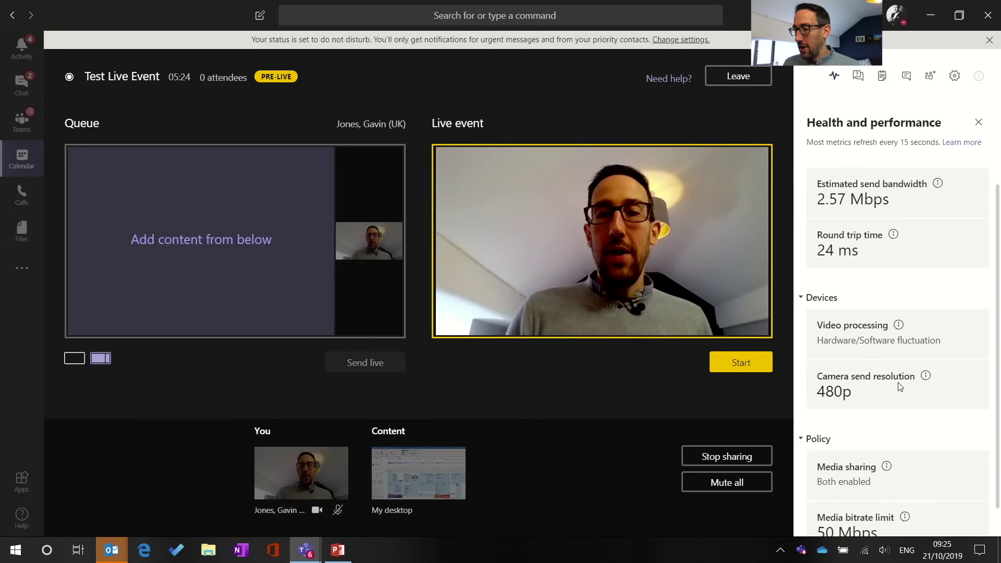
scroll(892, 360, "up", 1)
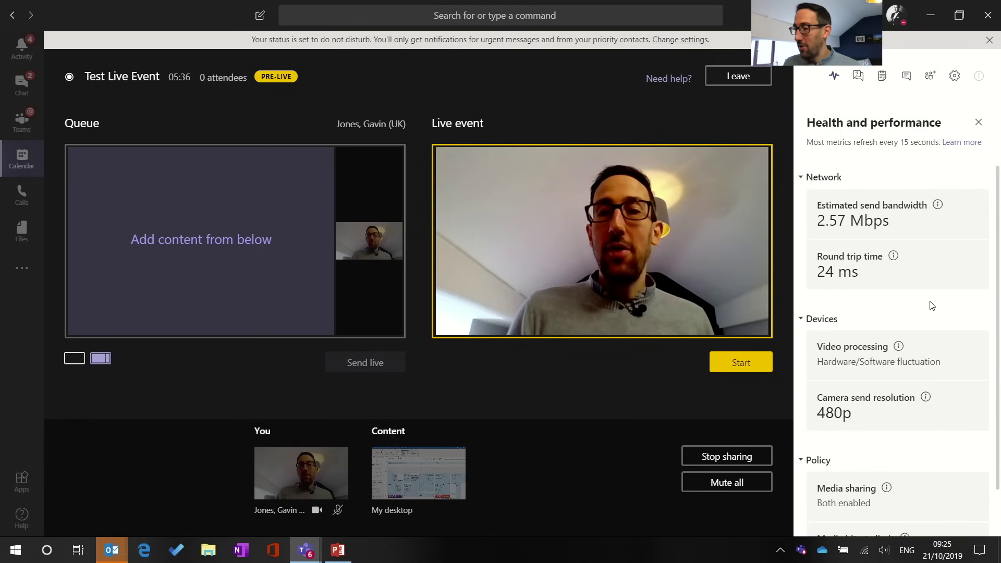
scroll(931, 304, "down", 2)
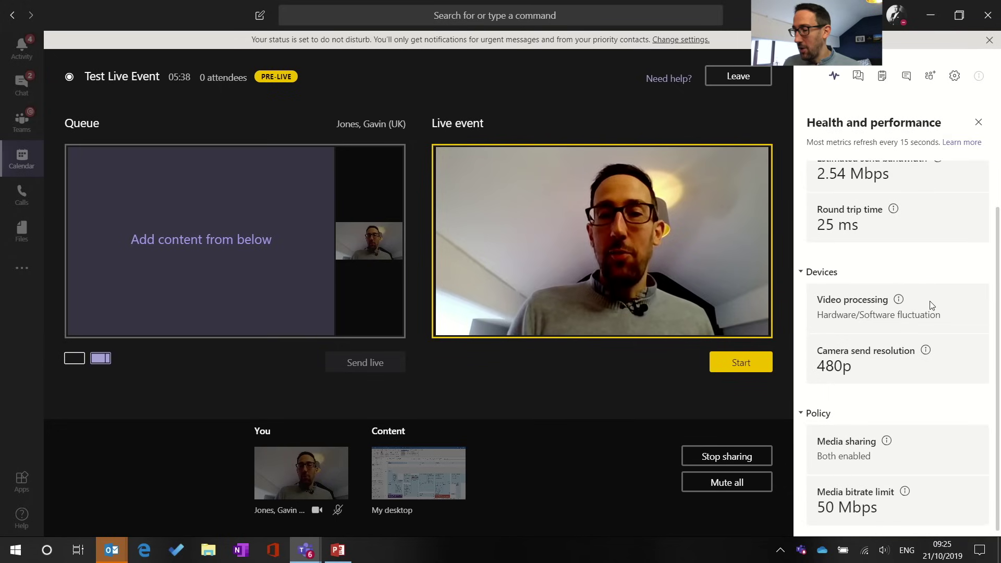
scroll(930, 306, "up", 2)
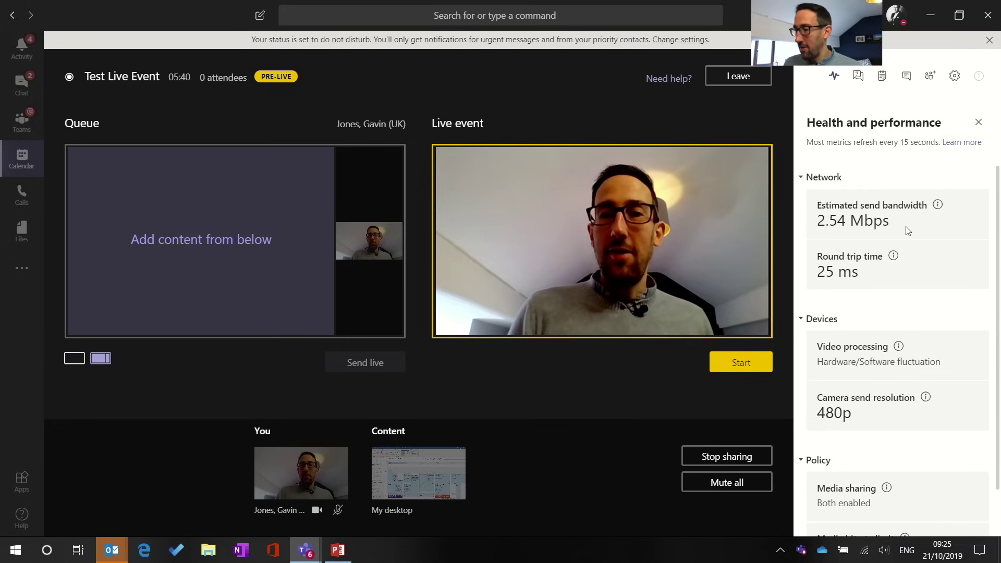
left_click(834, 77)
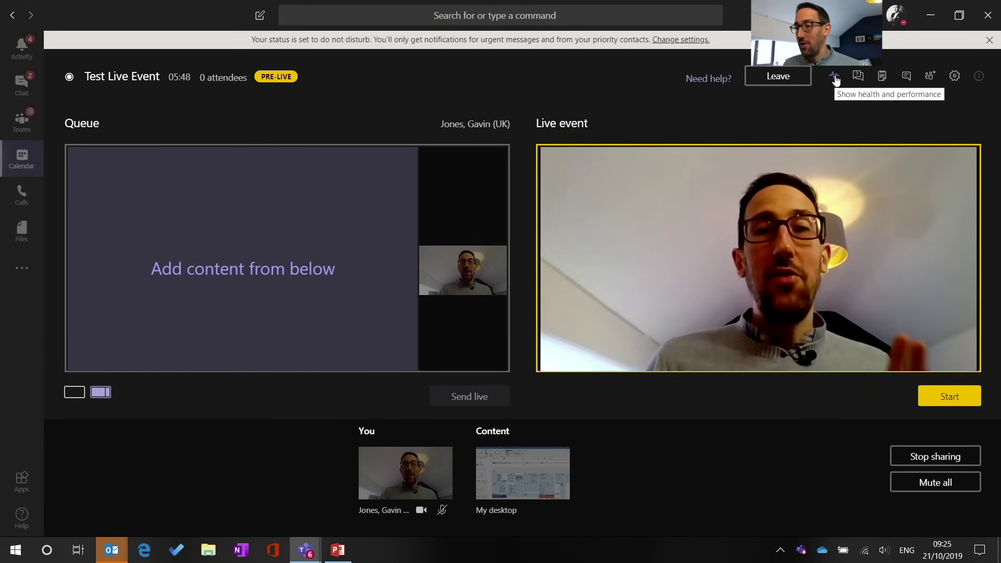
left_click(834, 77)
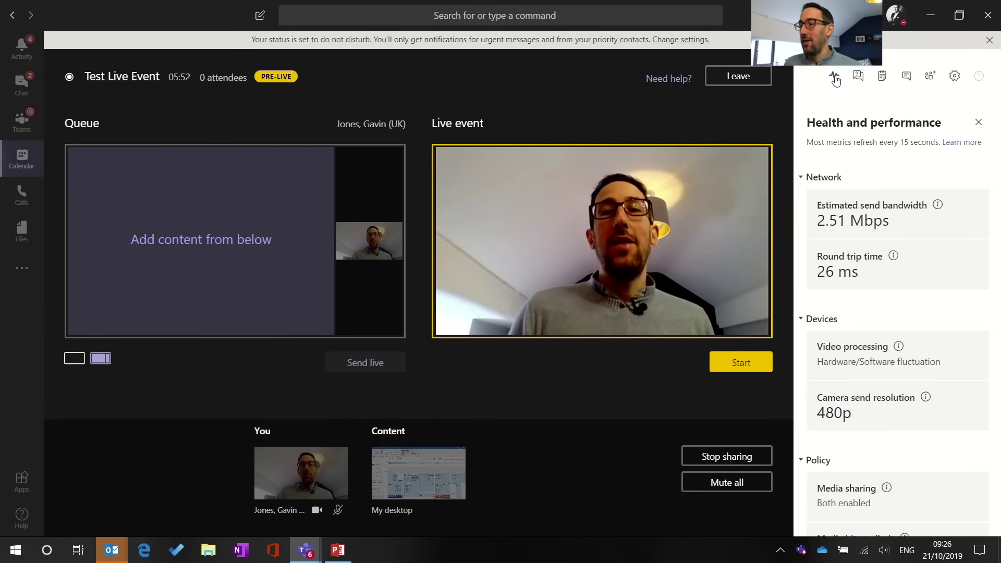
left_click(834, 77)
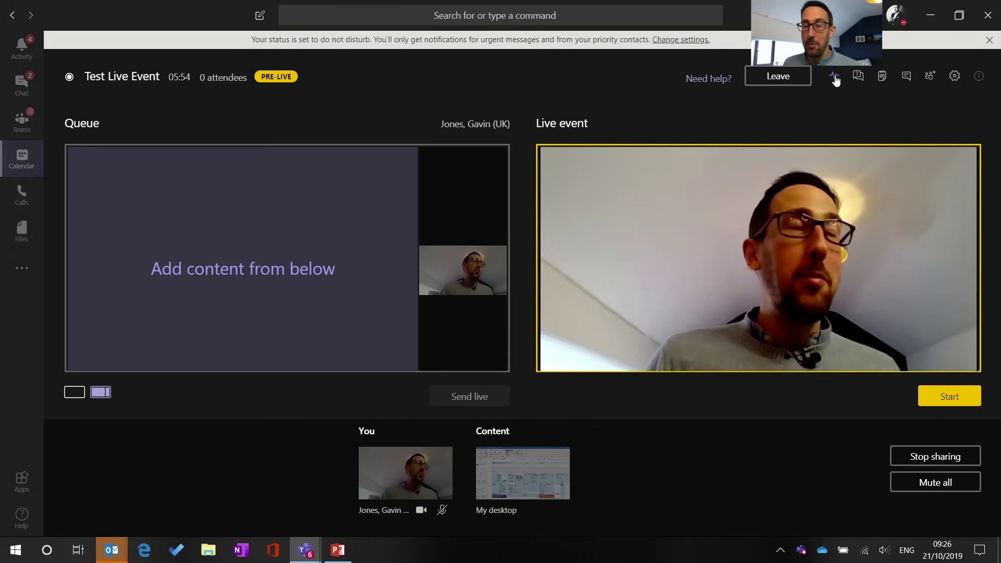